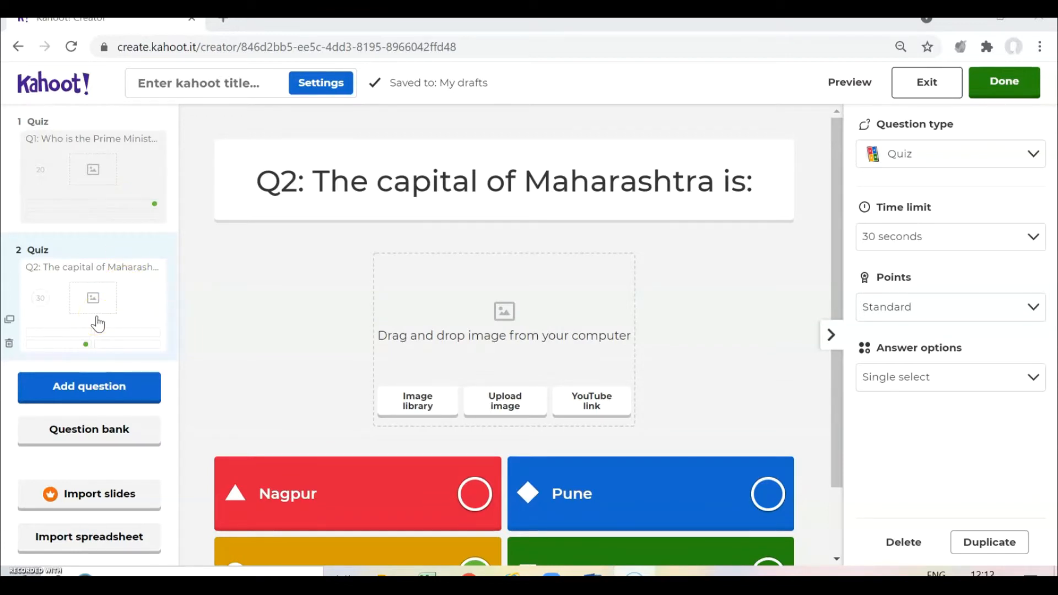
- Add a True or false question as question 3, with a 20-second time limit
left_click(111, 392)
left_click(105, 404)
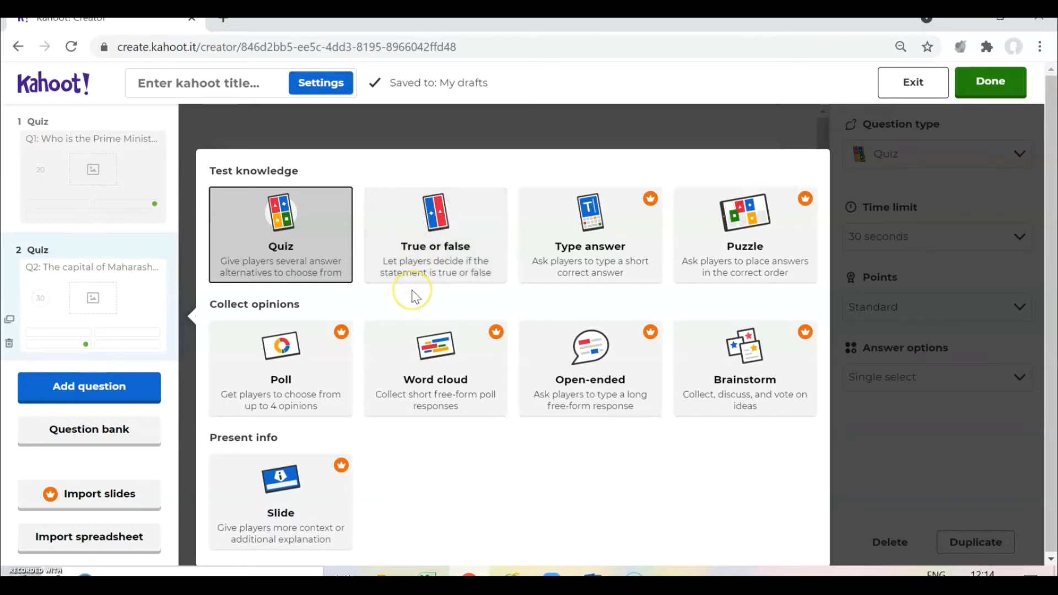
left_click(468, 238)
left_click(467, 240)
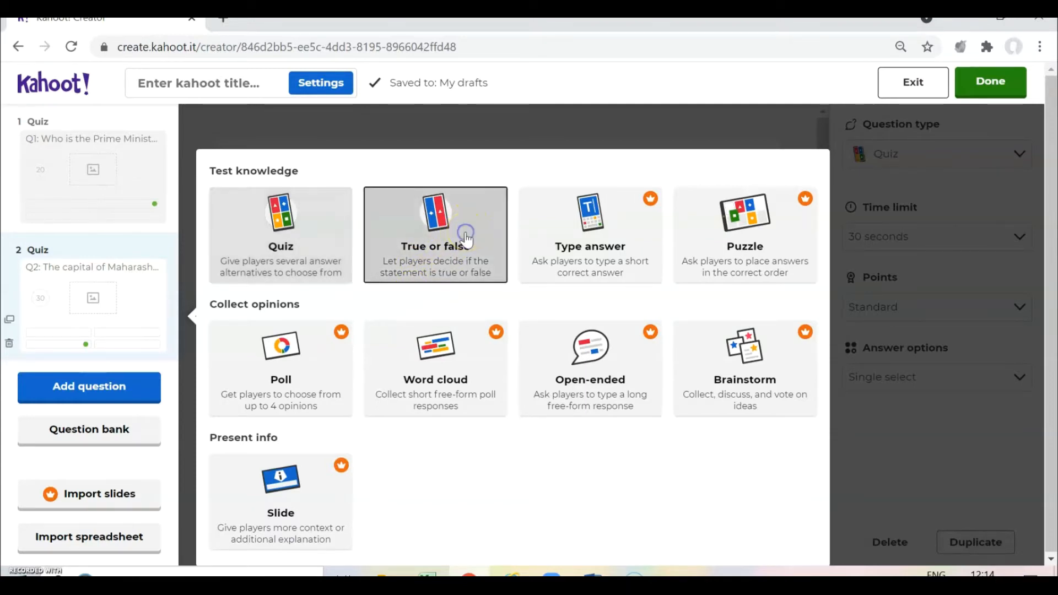
left_click(482, 205)
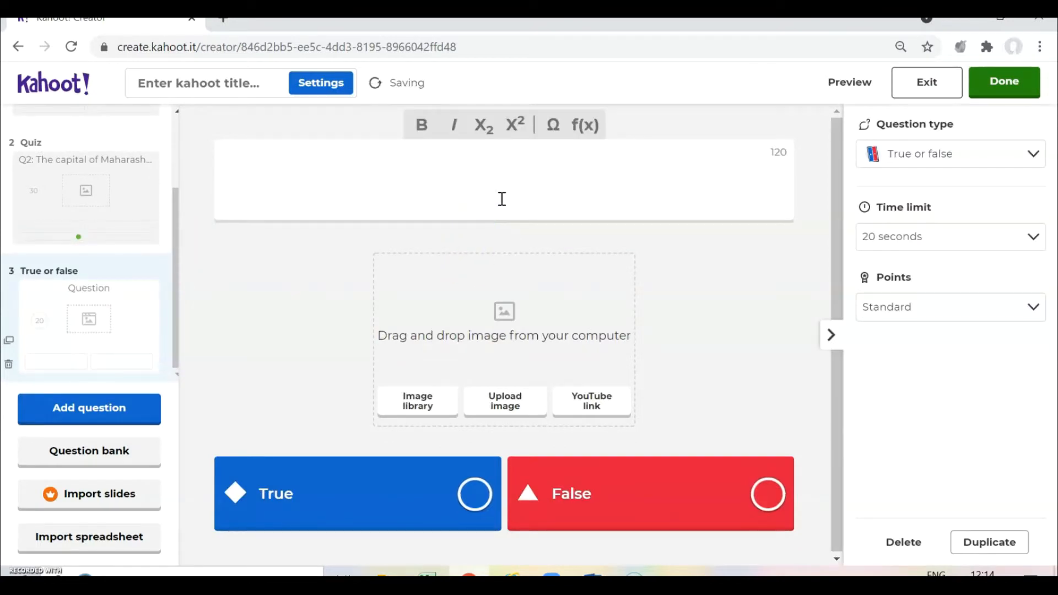
- Enter 'Q3: Hyderabad is the capital of India.' and mark False as the correct answer
type("Q3: ")
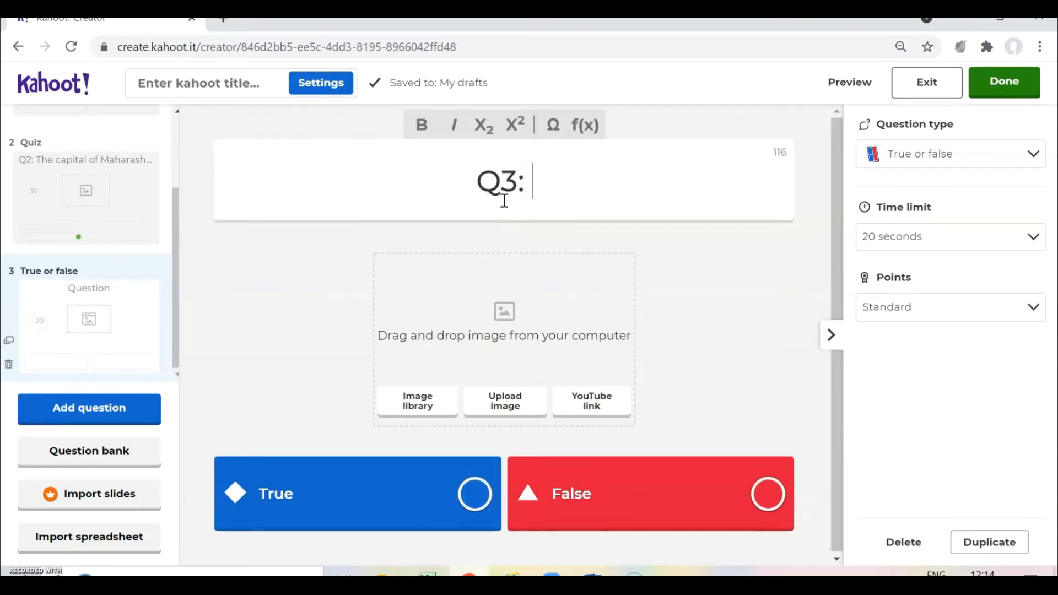
type("Hey")
key("BackSpace")
key("BackSpace")
type("y")
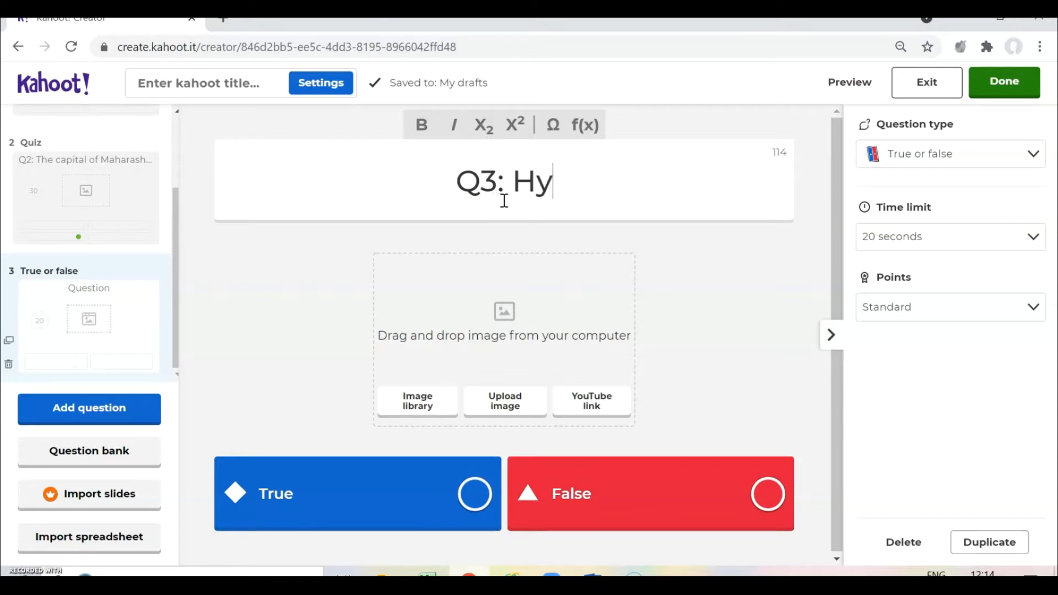
type("derabad is ")
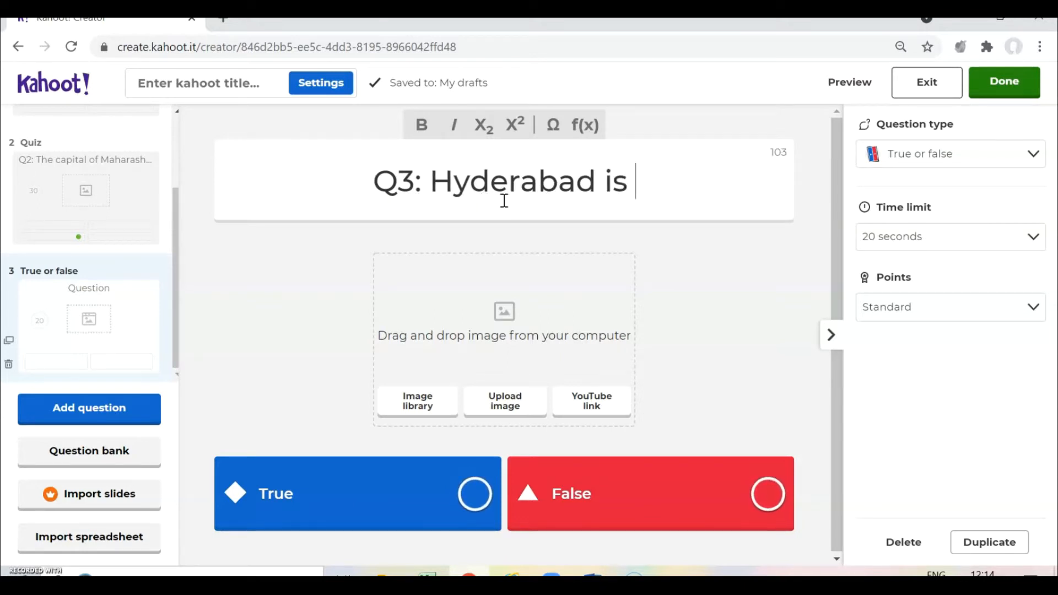
type("the capital of ")
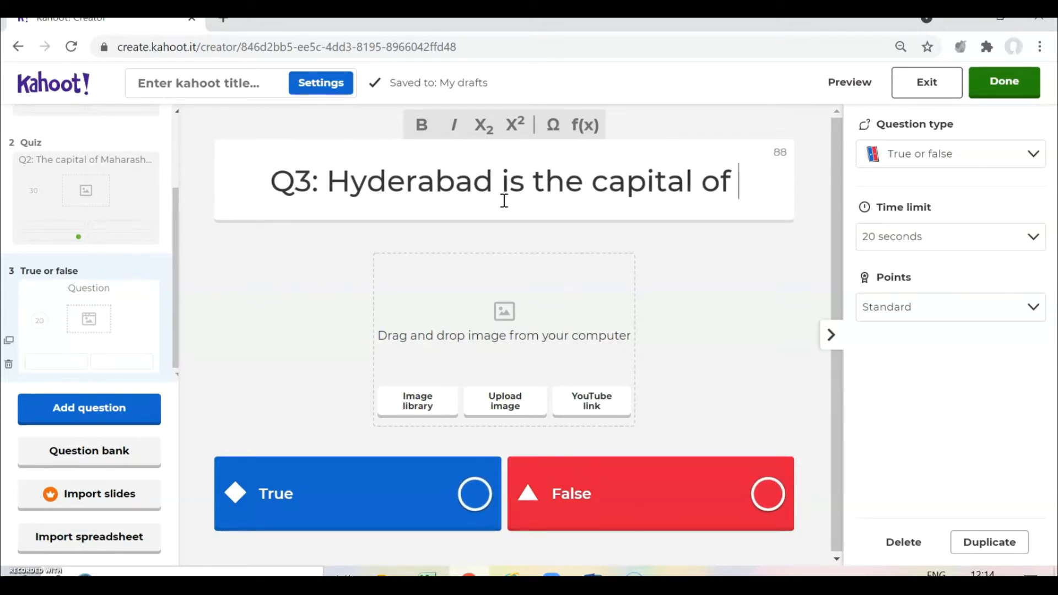
type("India")
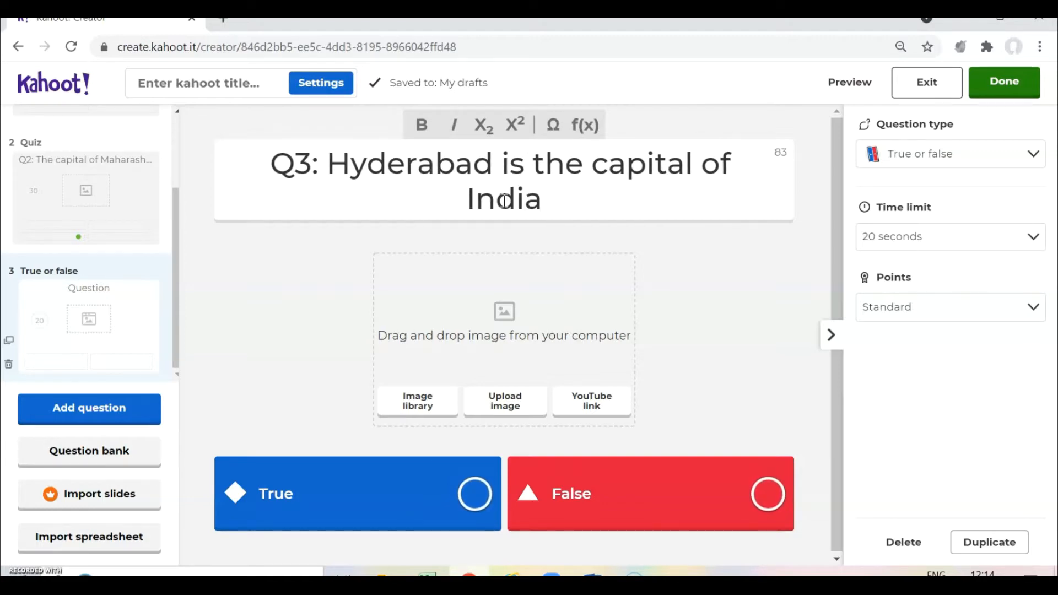
type(".")
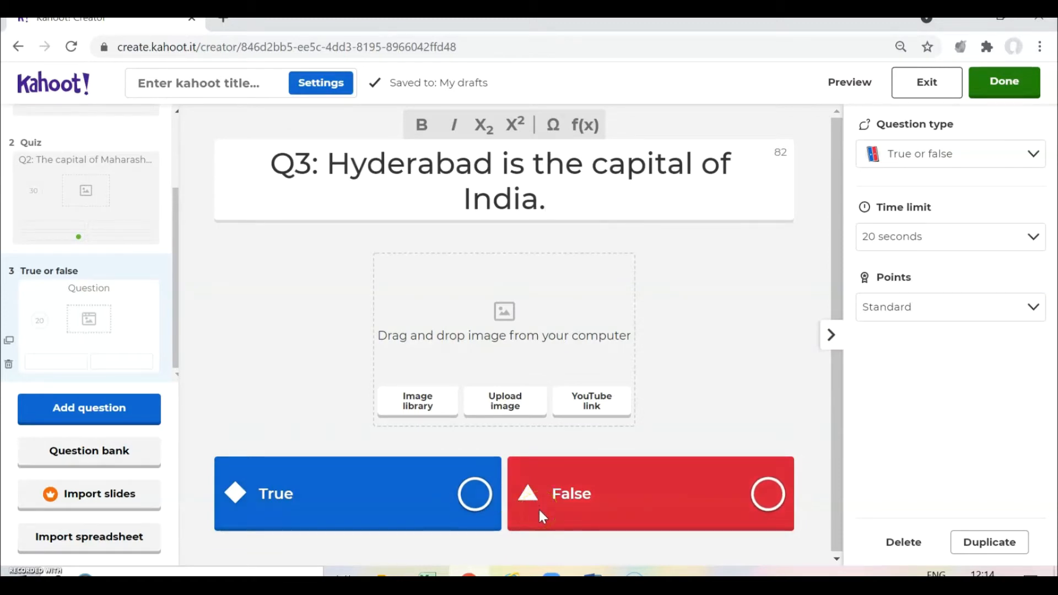
left_click(769, 495)
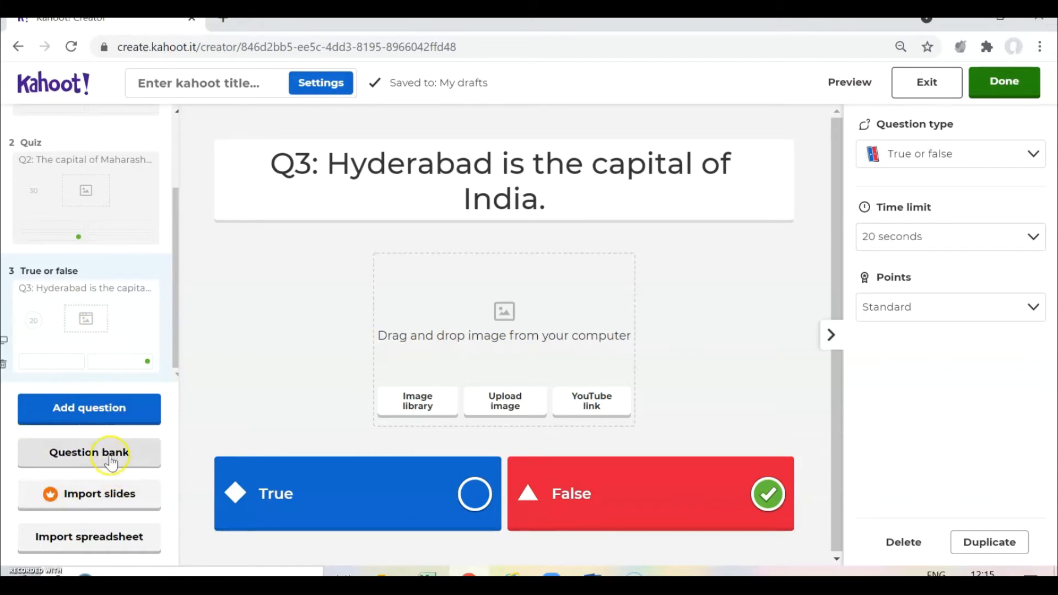
scroll(132, 287, "up", 2)
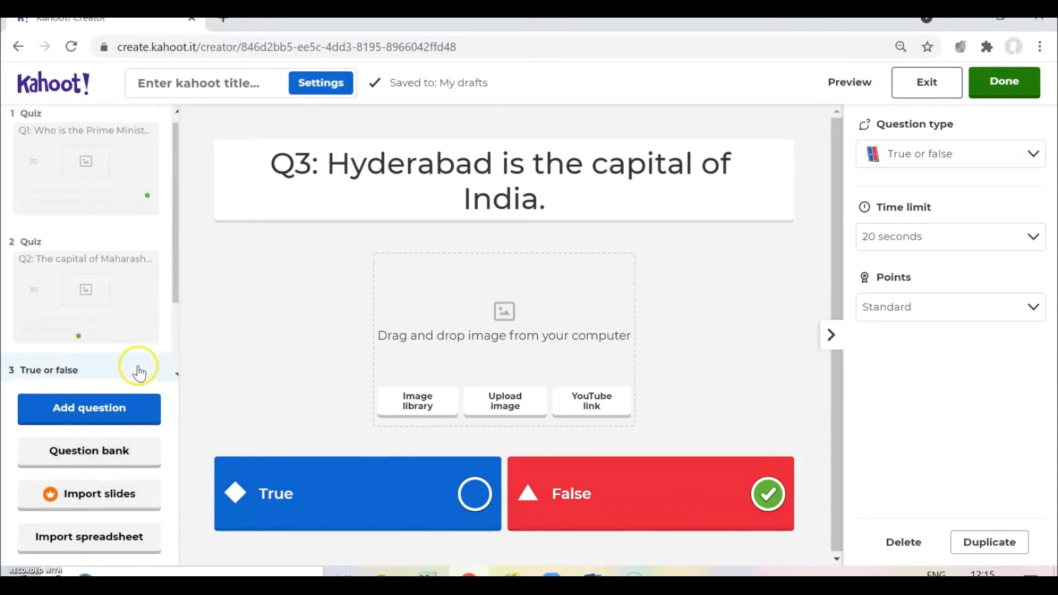
scroll(166, 266, "down", 2)
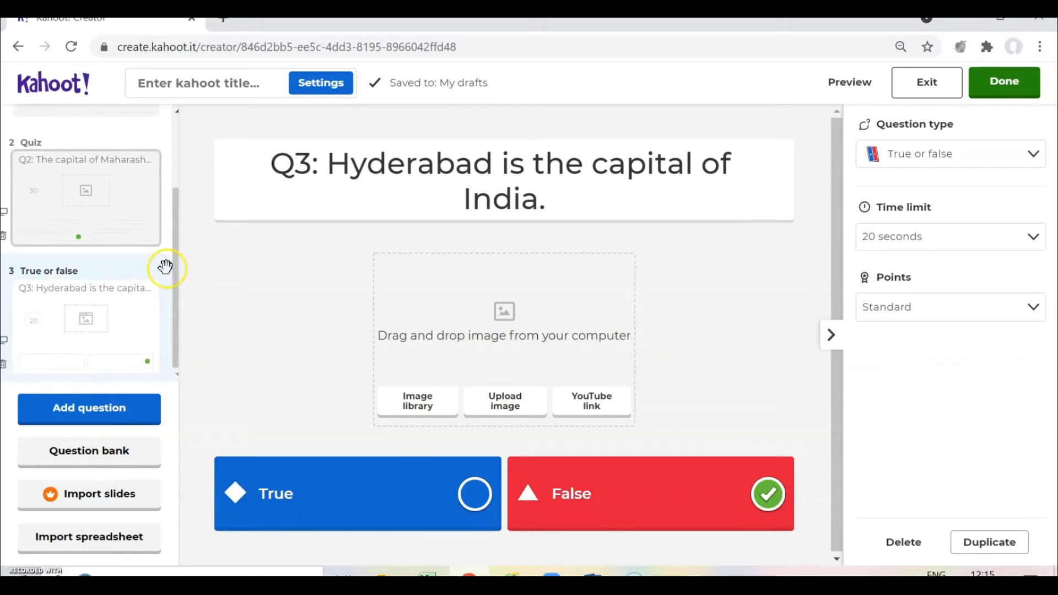
scroll(164, 268, "up", 2)
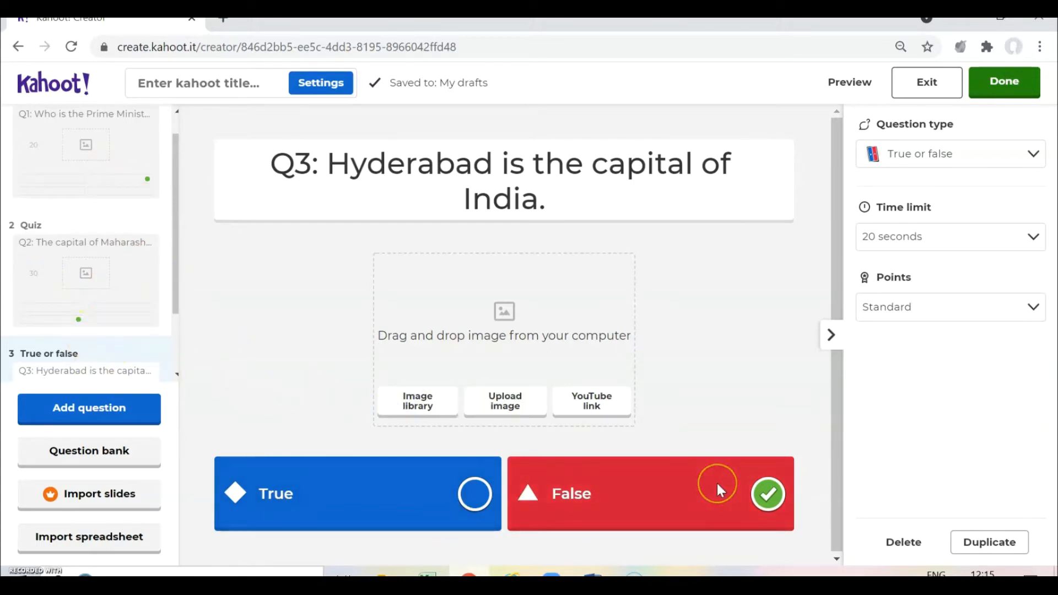
- Search the Question bank for 'Taj mahal'
left_click(104, 455)
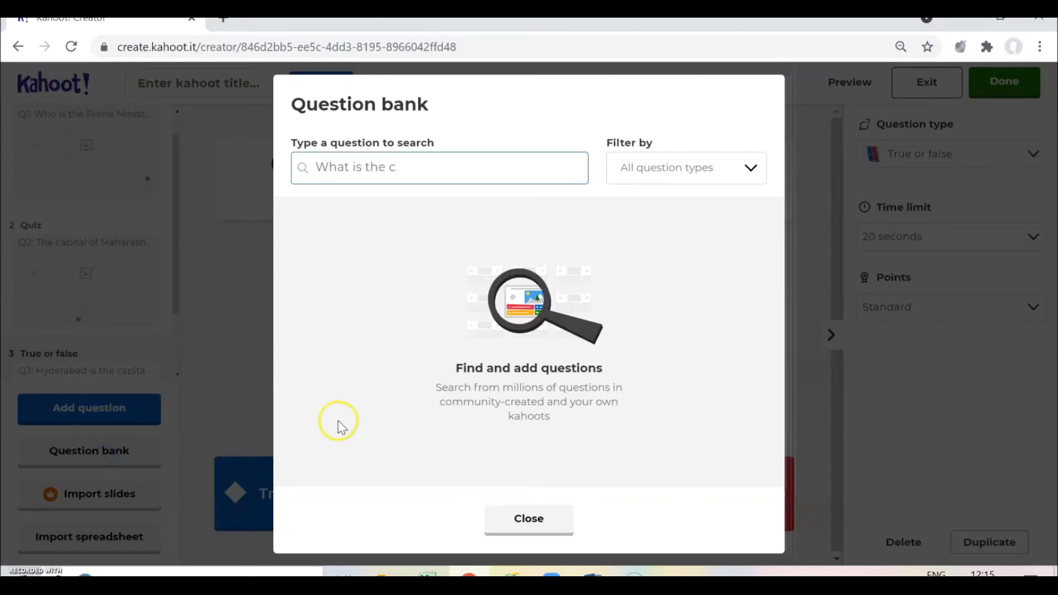
left_click(478, 172)
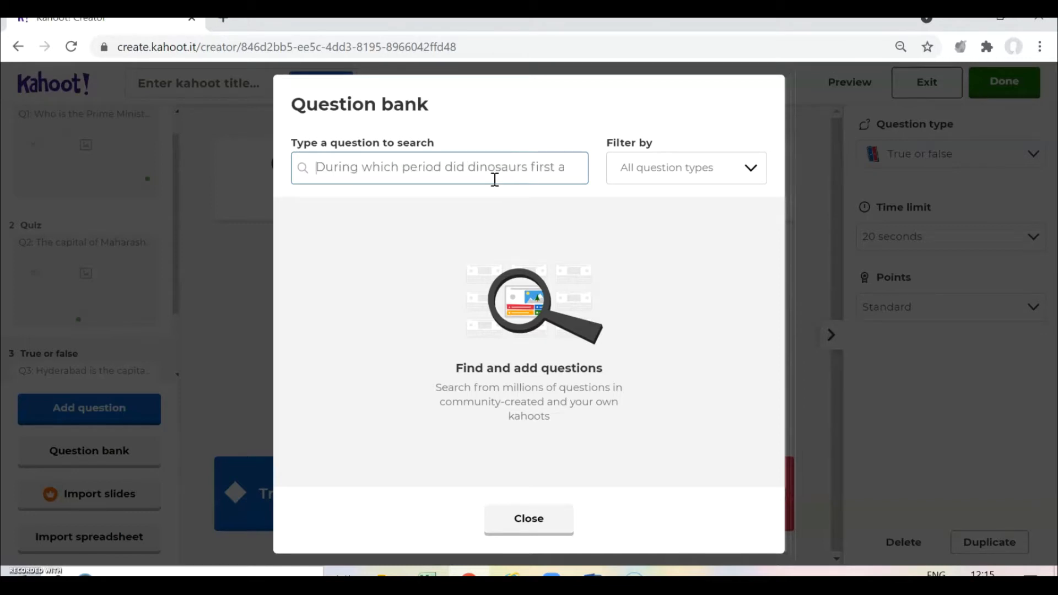
left_click(502, 163)
left_click(510, 166)
type("Taj maha")
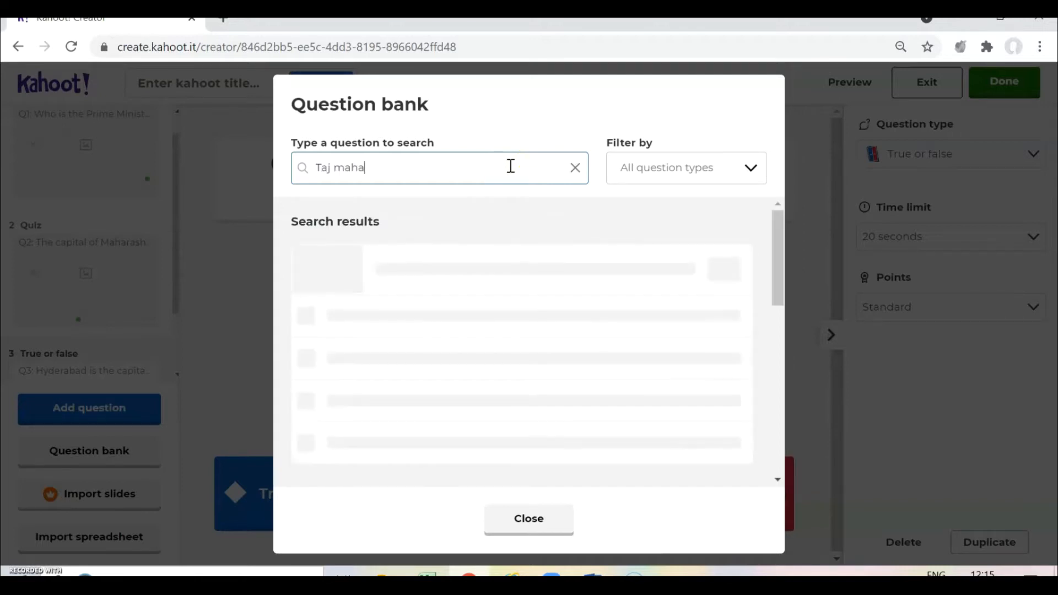
type("l")
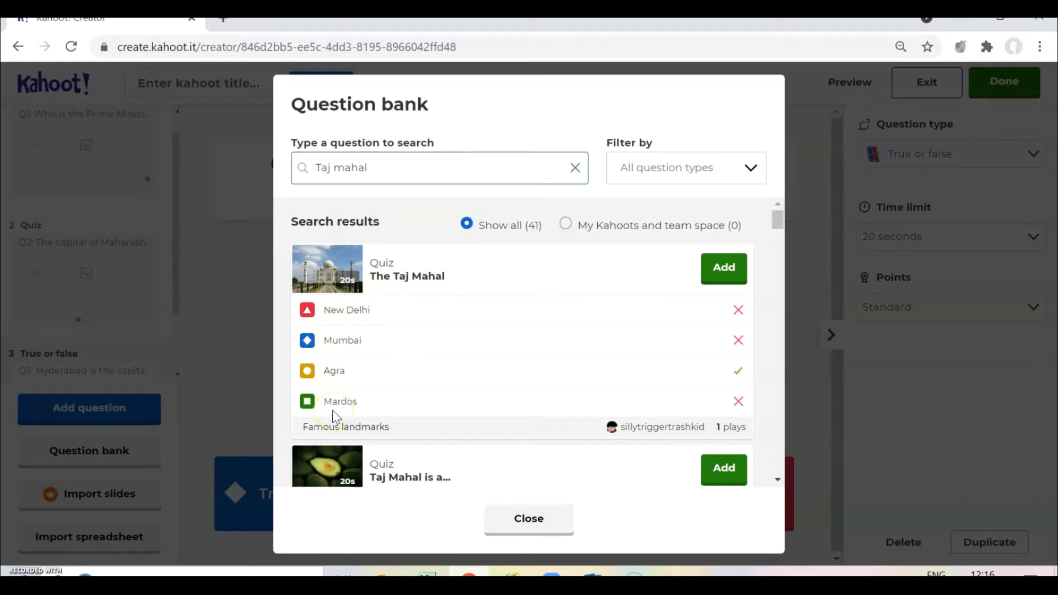
- Add the bank's 'Taj Mahal was built by...' question, with Shah Jahan correct, as question 4
left_click(725, 270)
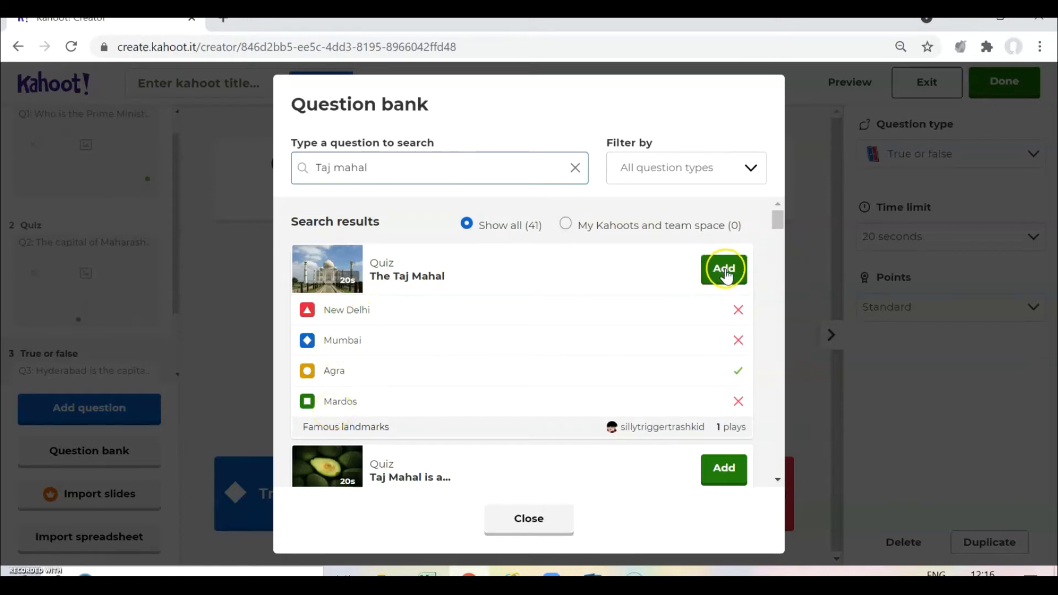
scroll(570, 425, "down", 4)
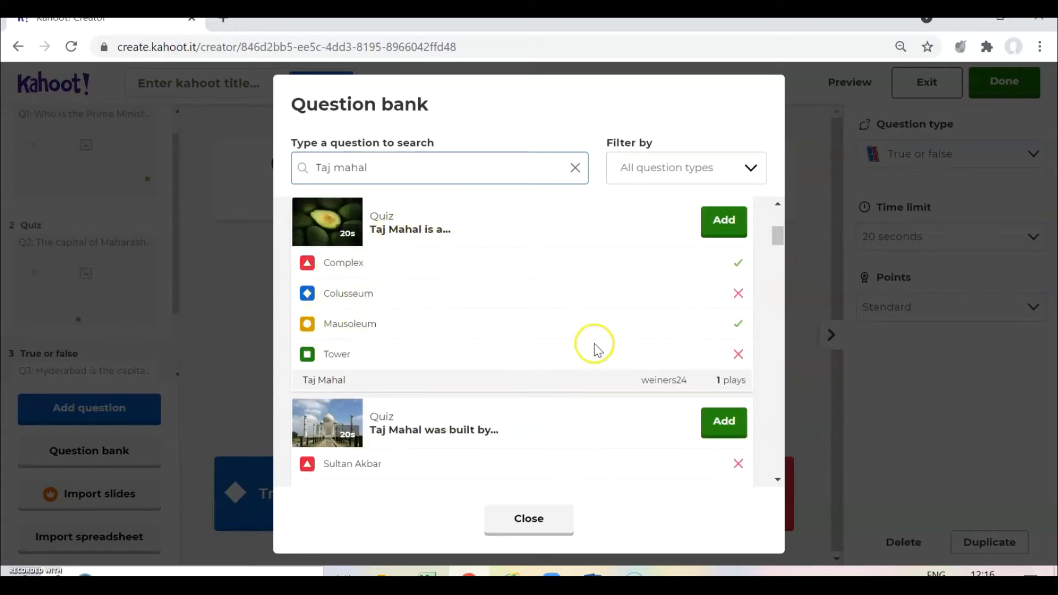
scroll(472, 358, "down", 3)
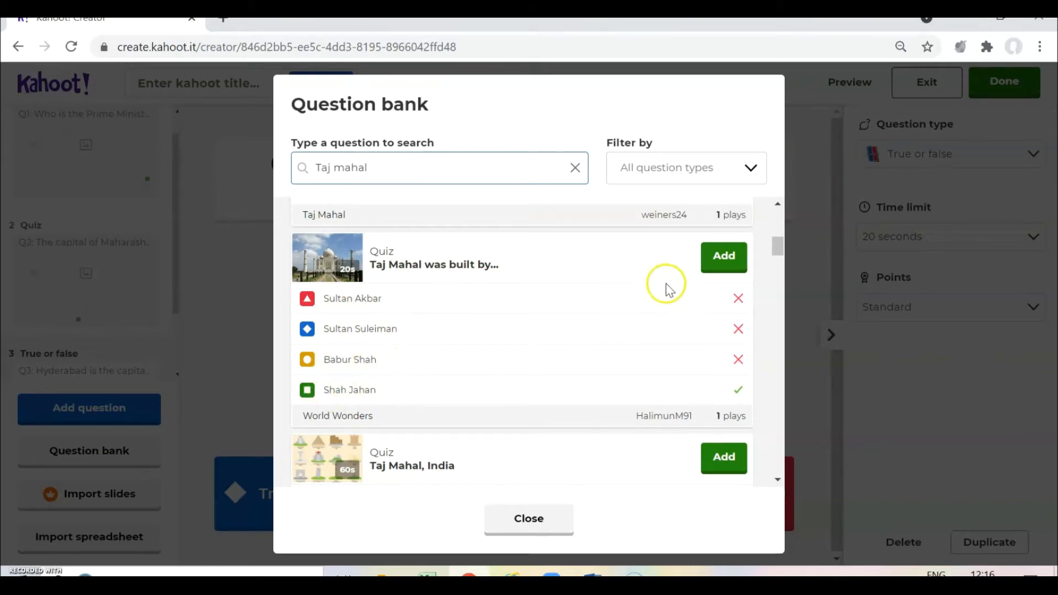
scroll(633, 378, "down", 3)
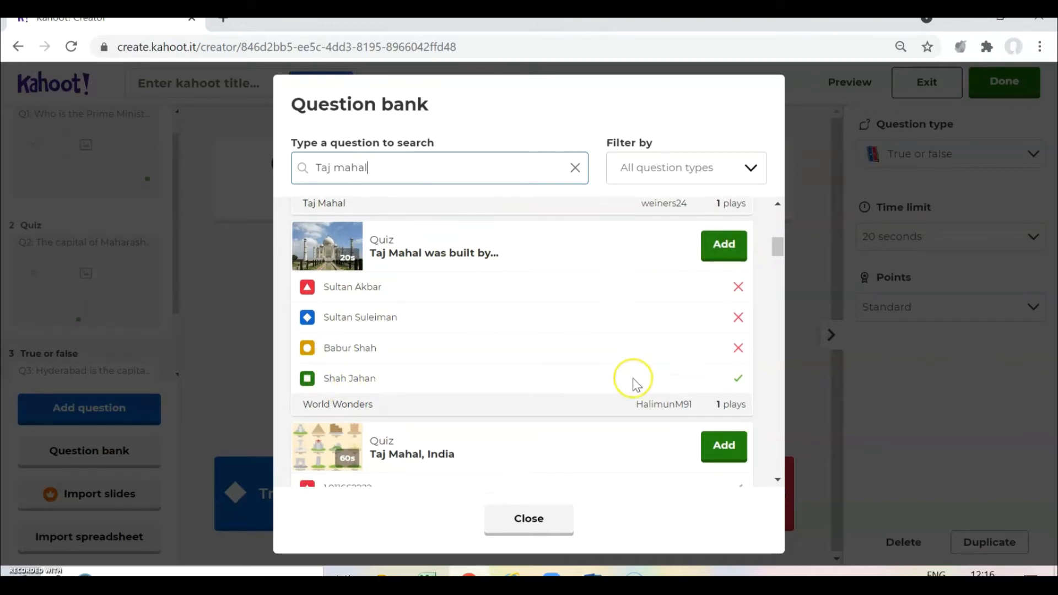
scroll(633, 385, "up", 4)
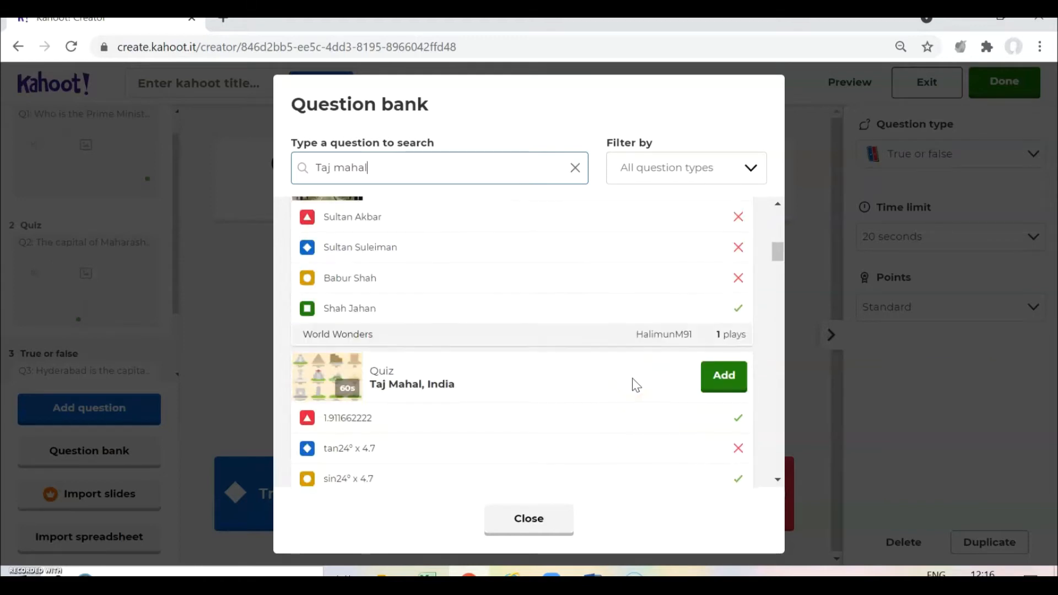
left_click(723, 346)
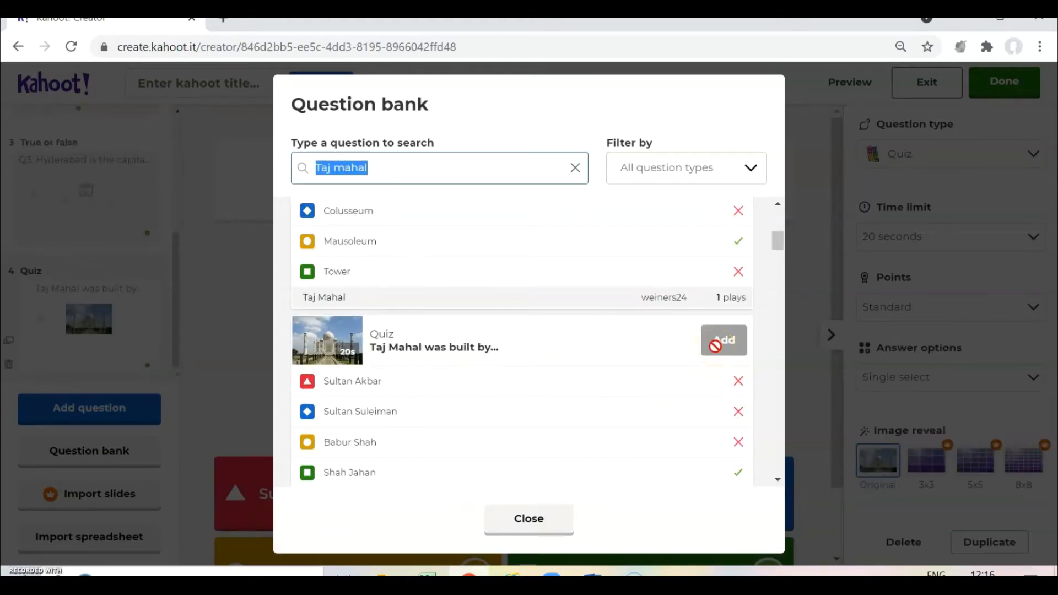
left_click(536, 523)
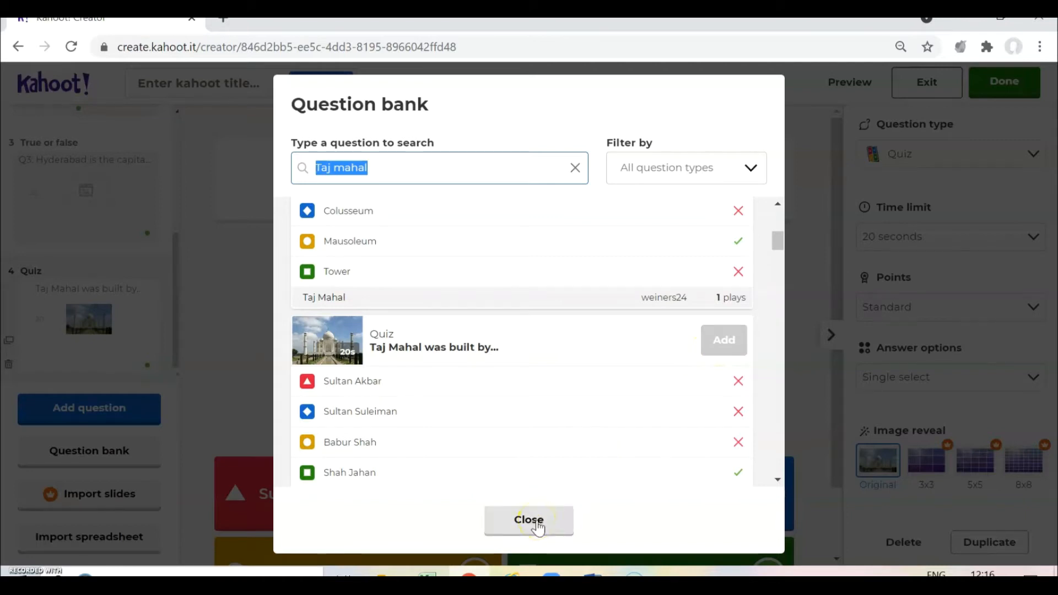
- Review the questions and click Done to bring up the 'Add the finishing touches!' dialog
scroll(488, 458, "down", 2)
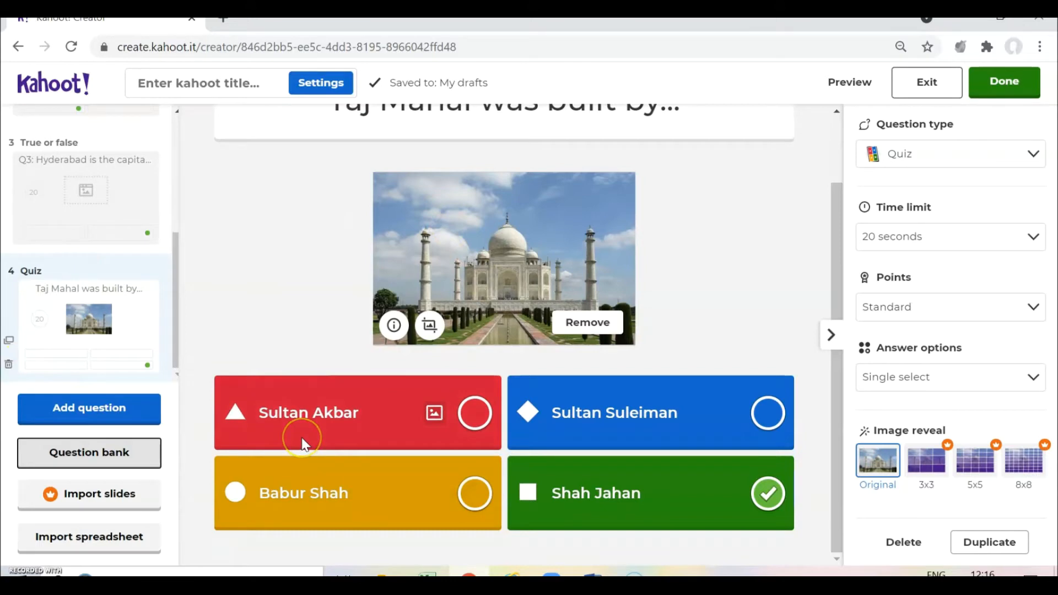
scroll(304, 445, "up", 2)
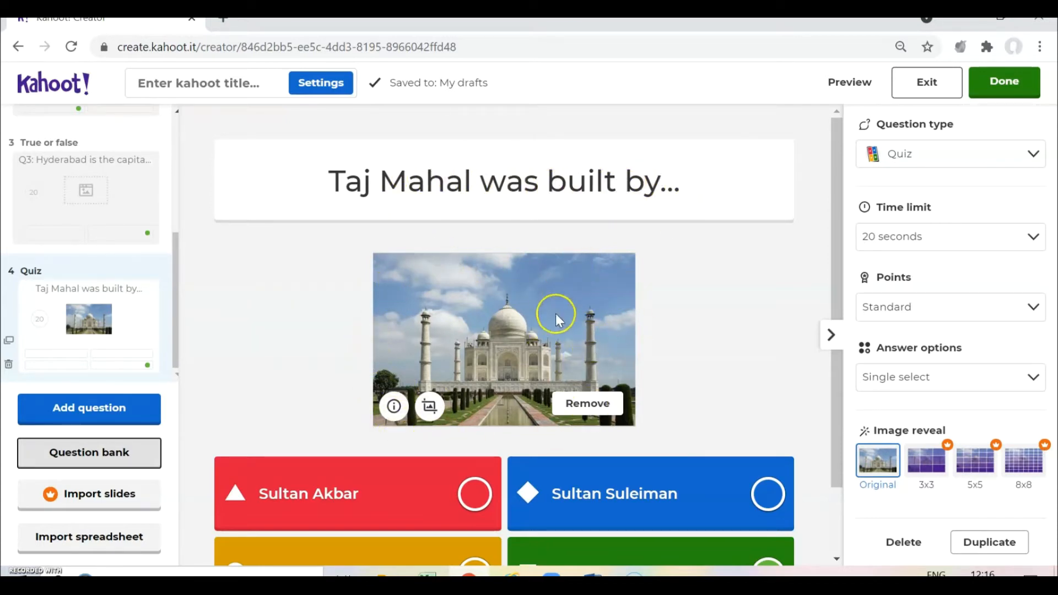
scroll(555, 313, "down", 2)
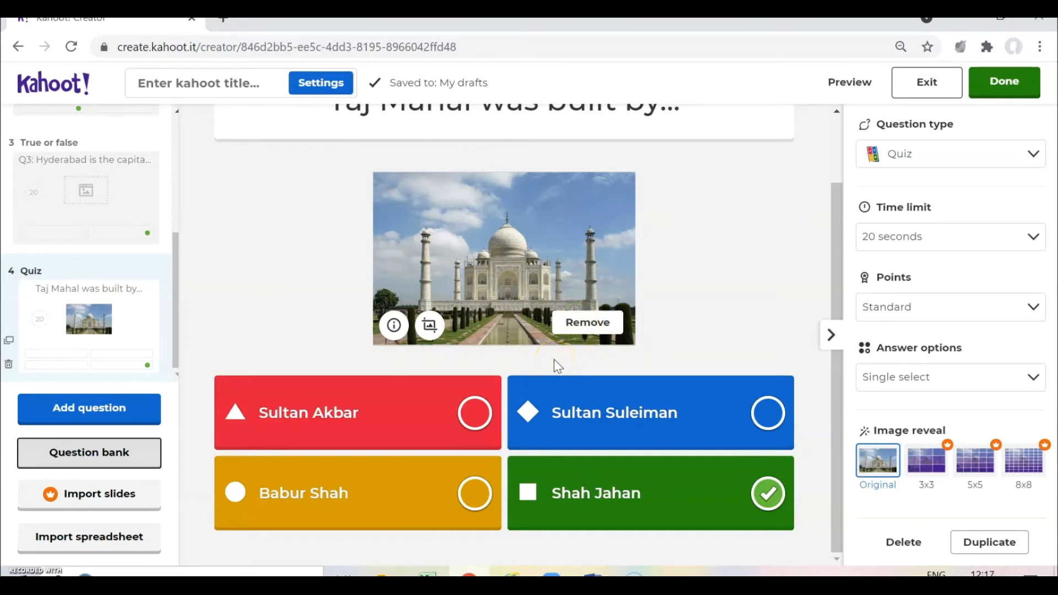
scroll(22, 304, "up", 5)
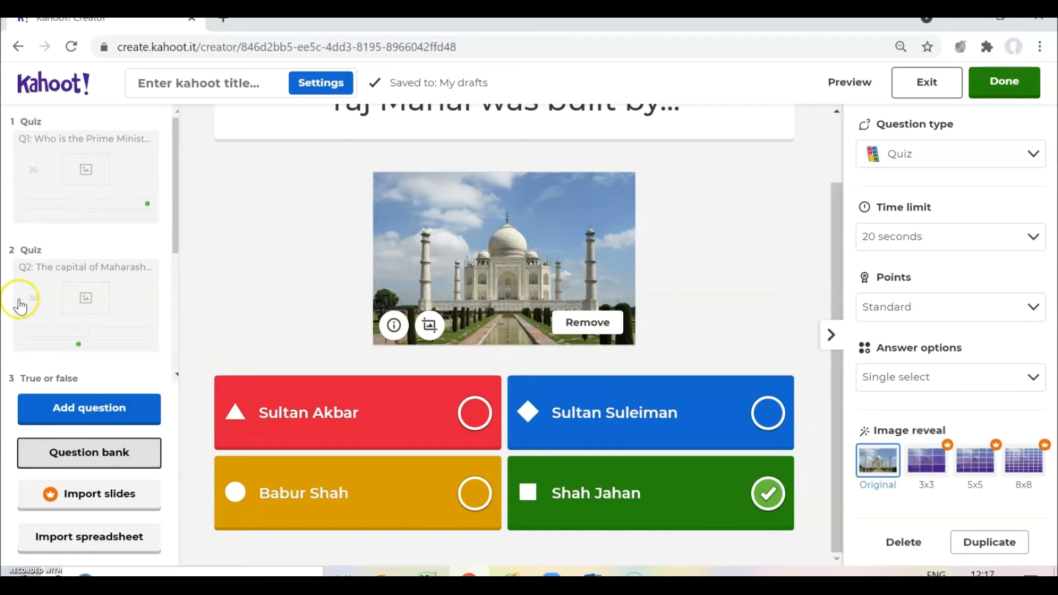
scroll(33, 276, "down", 5)
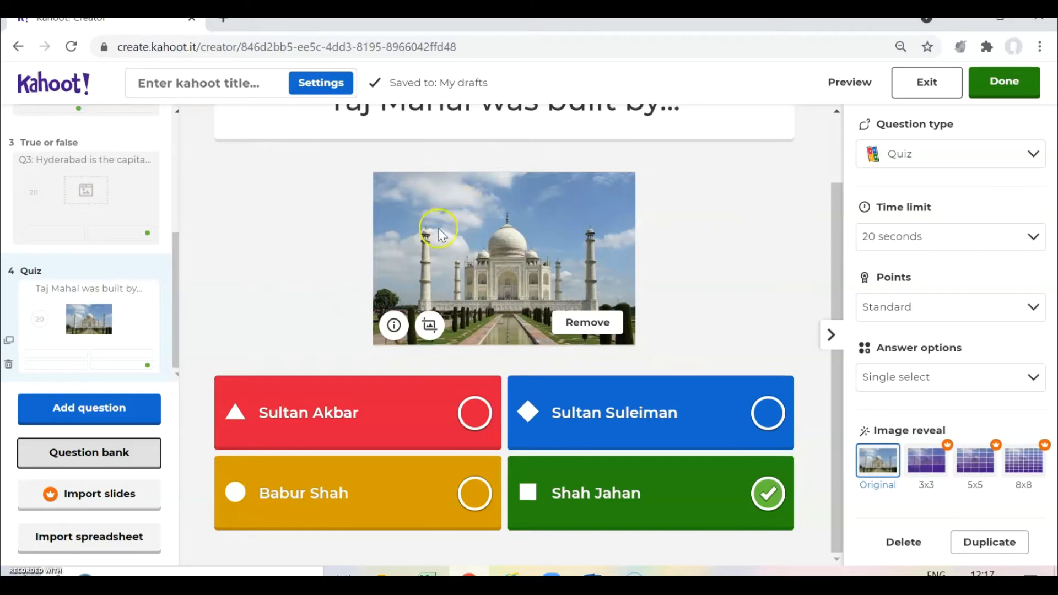
left_click(132, 453)
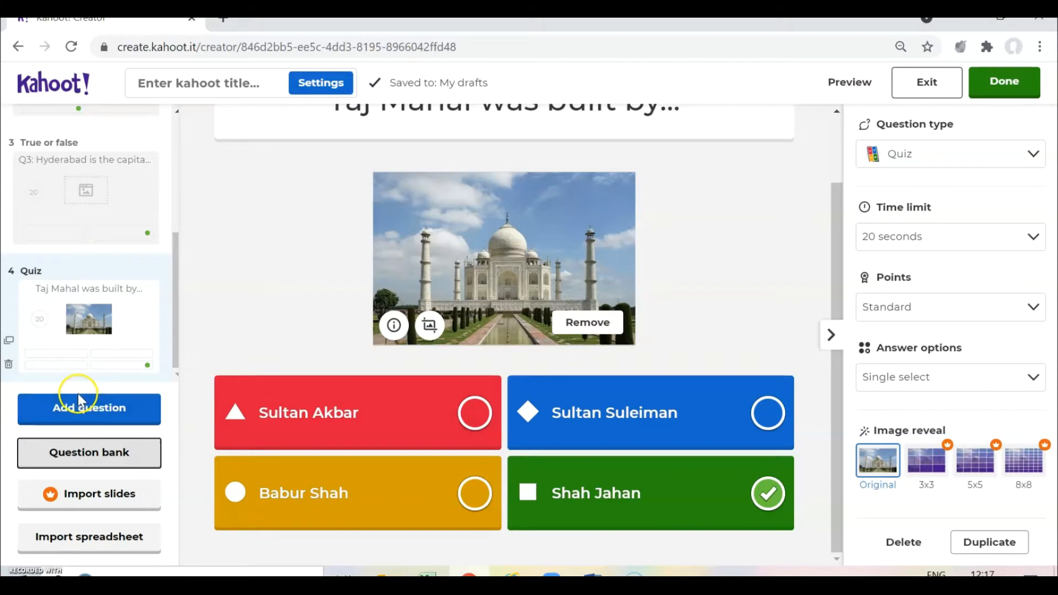
scroll(106, 243, "up", 5)
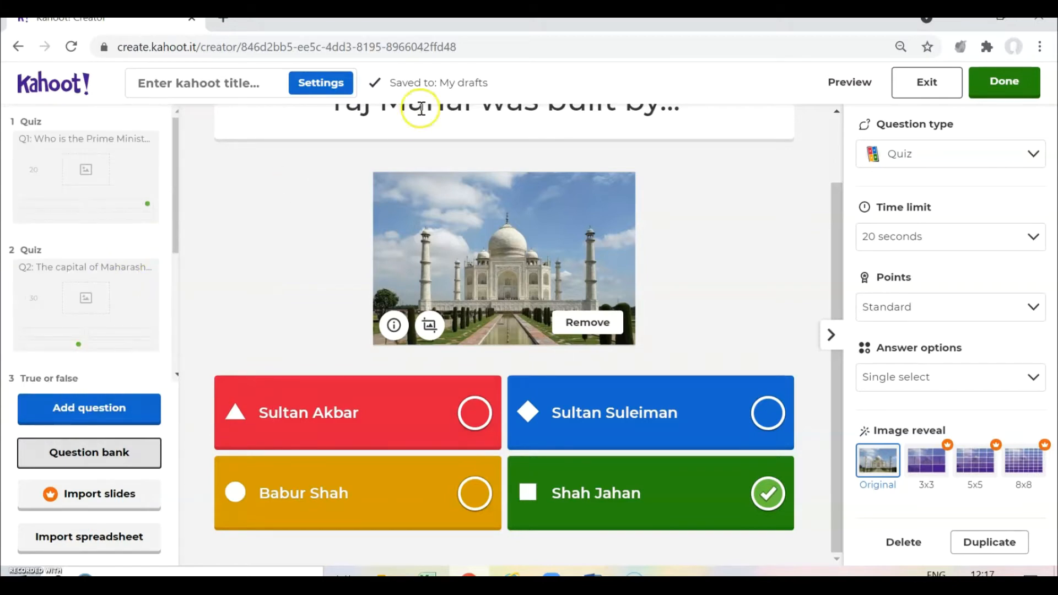
left_click(1009, 90)
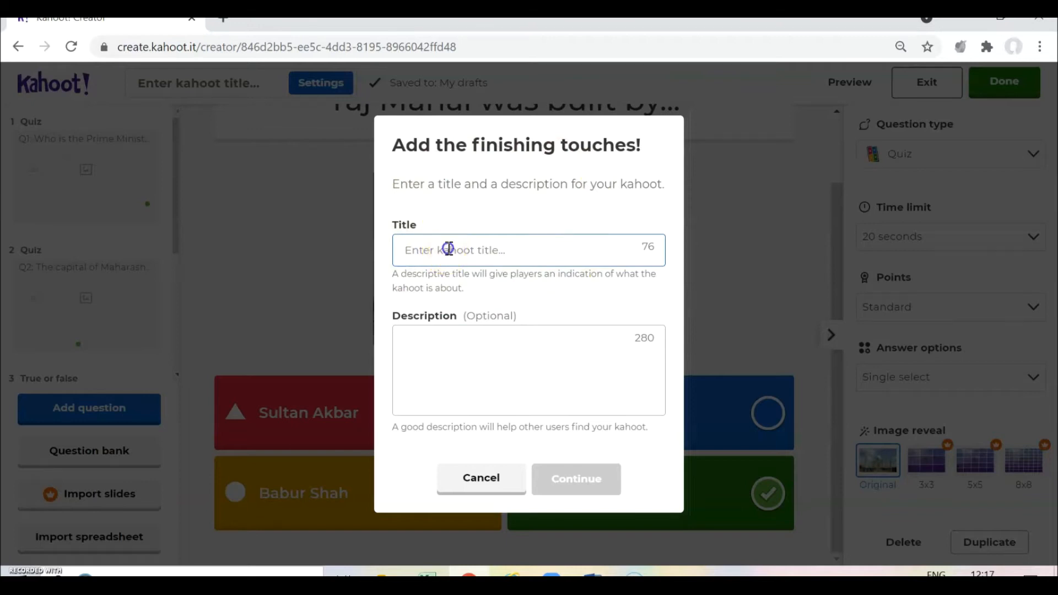
- Enter title 'General Quiz-1' and description 'This Quiz contains MCQs and True & False Questions.'
left_click(471, 237)
type("General ")
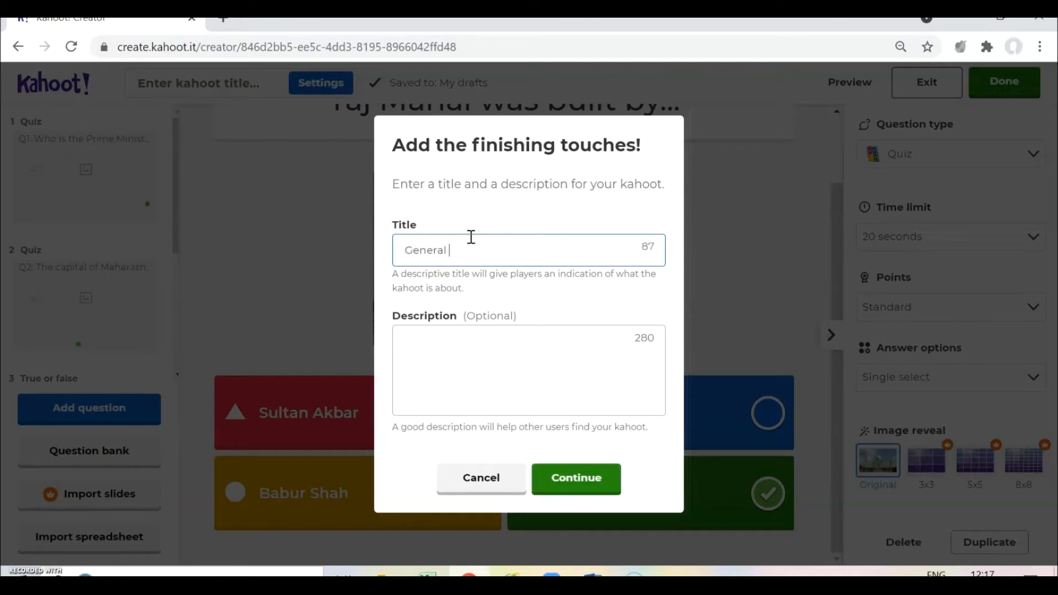
type("Quiz-1")
left_click(496, 344)
left_click(497, 332)
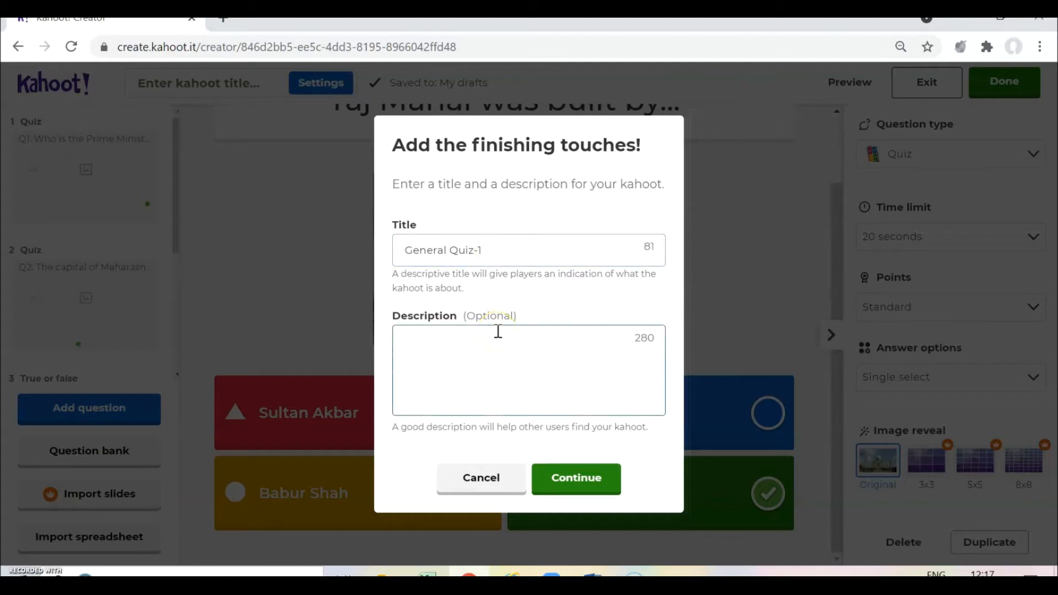
type("This Quiz cont")
type("ains MC")
type("Qs and True ")
type("/")
key("BackSpace")
type("&")
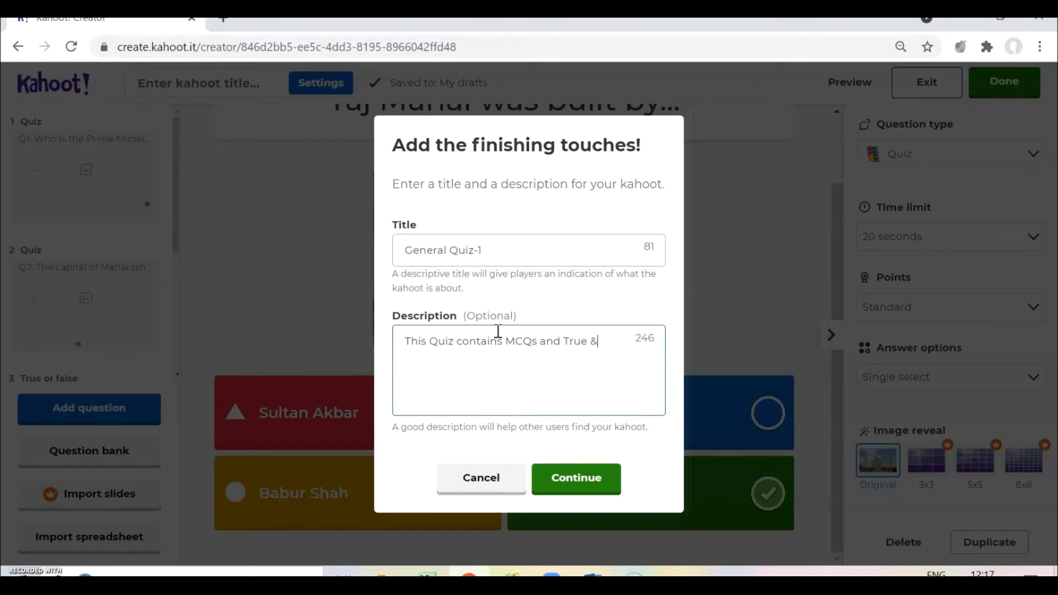
type(" False Questions.")
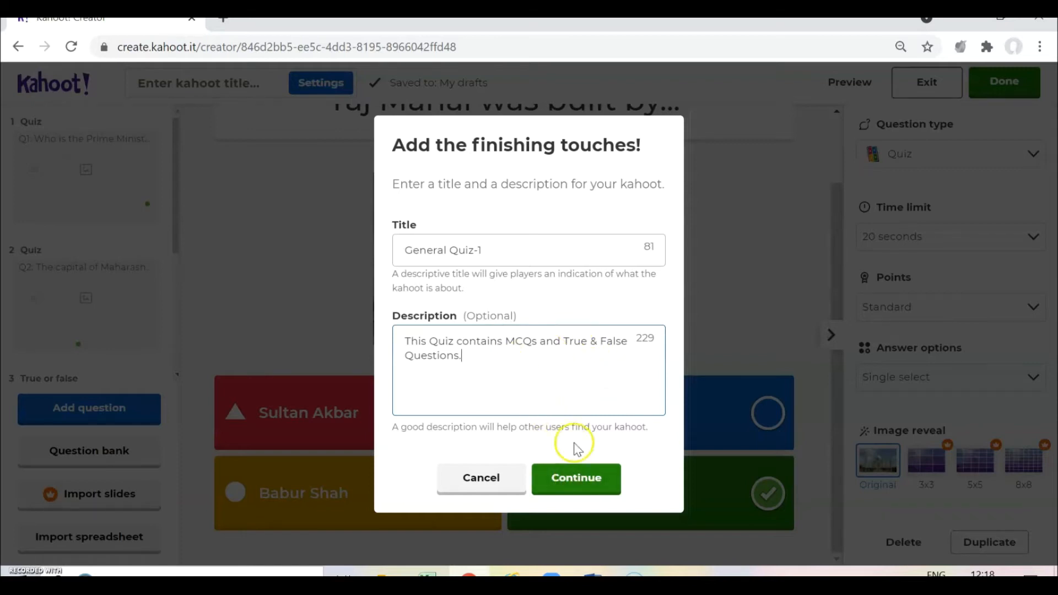
- Save the kahoot and, once it's ready to play, launch a test preview
left_click(576, 481)
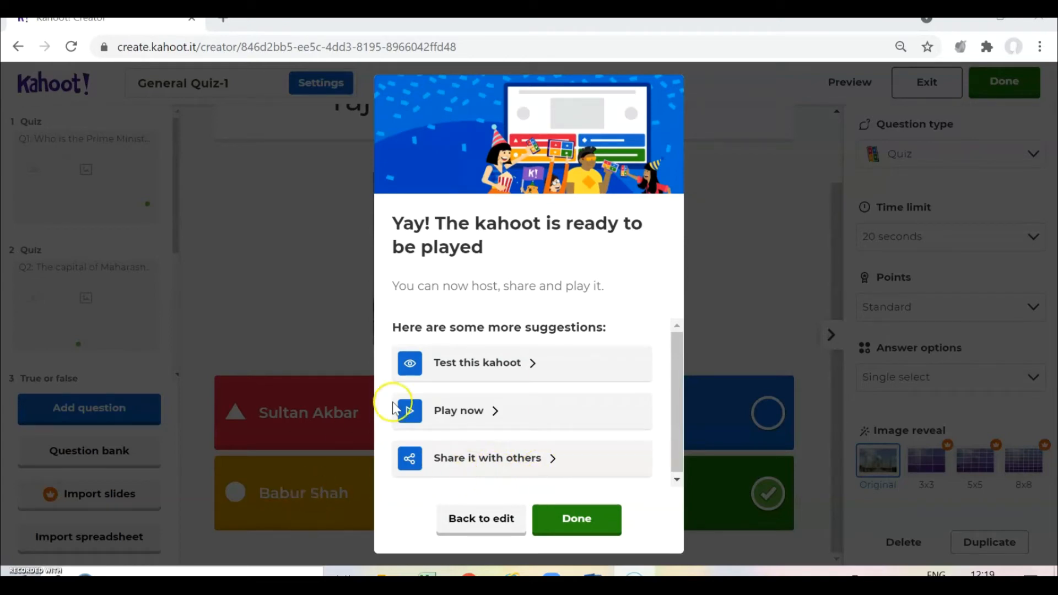
left_click(475, 368)
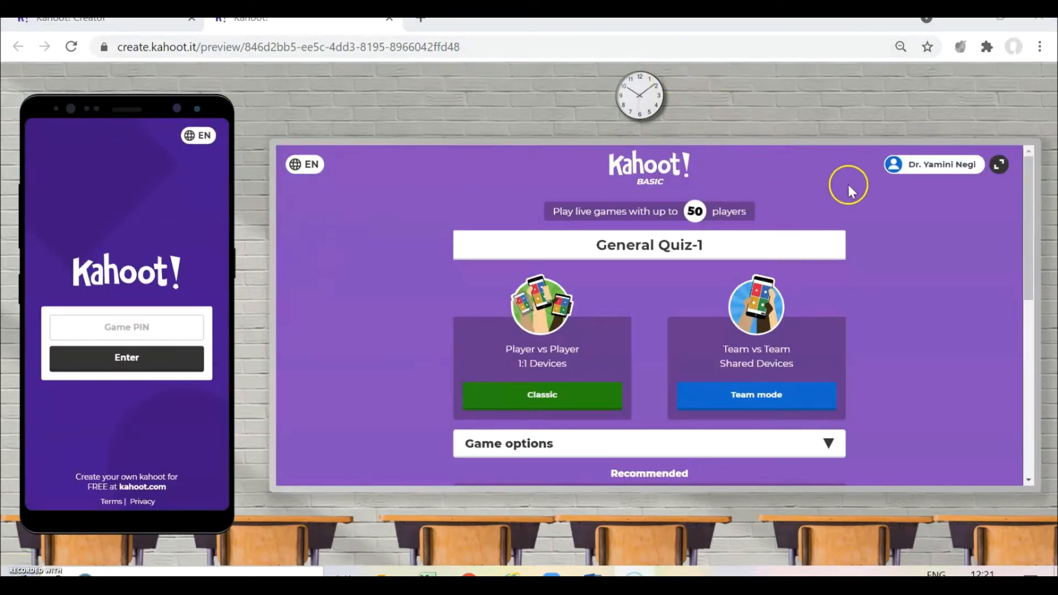
- Start a Classic test game and try joining from the preview's Game PIN
left_click(551, 404)
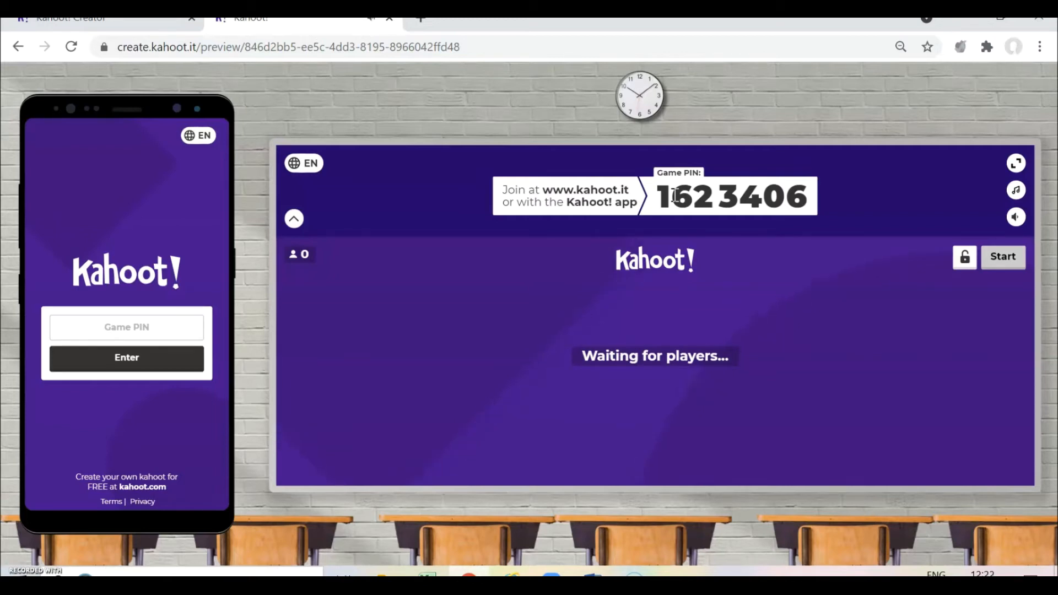
left_click(117, 327)
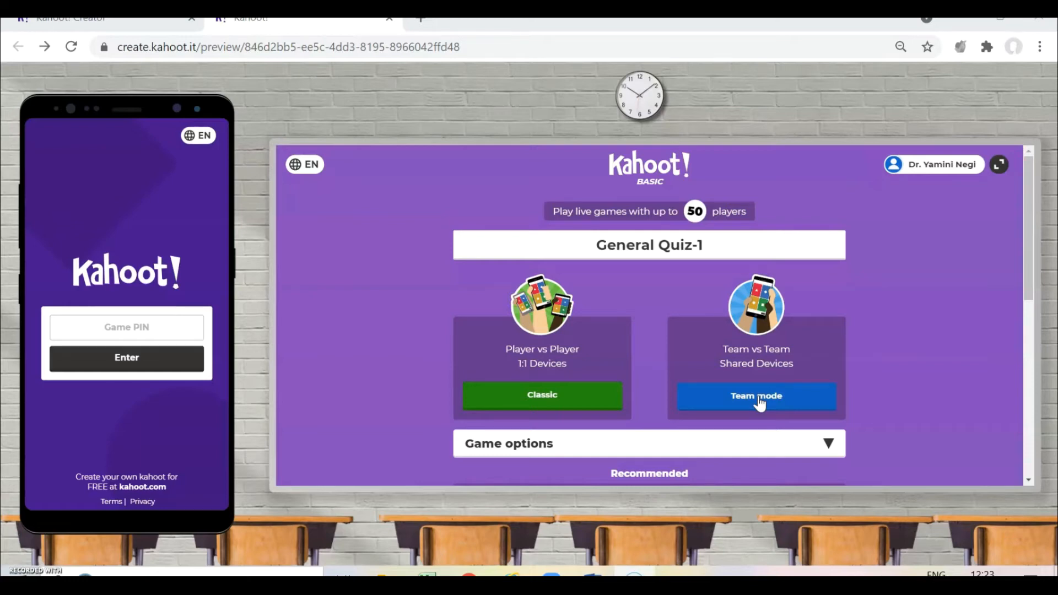
left_click(759, 400)
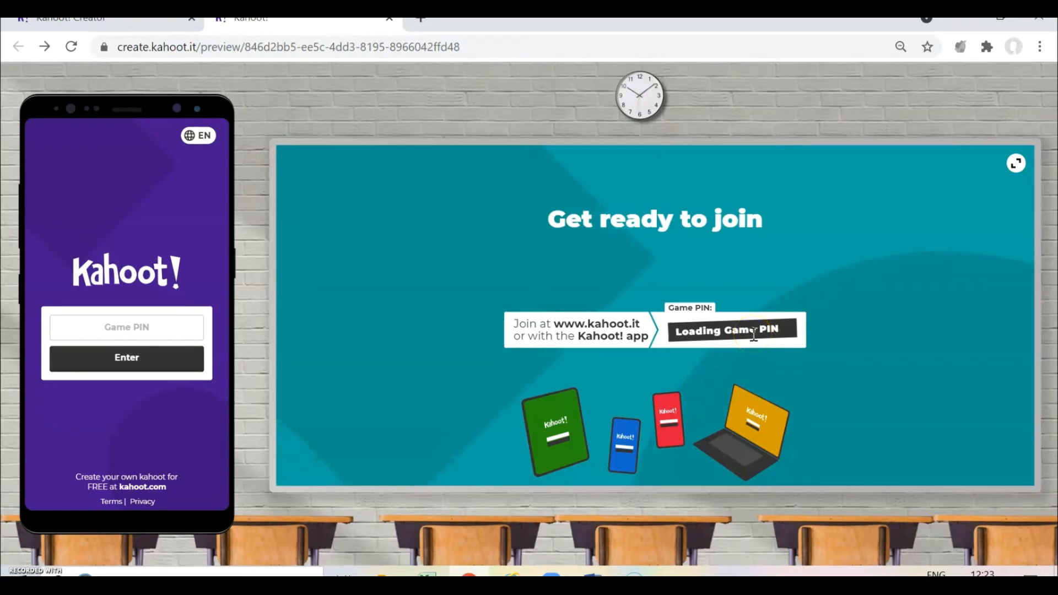
left_click(771, 298)
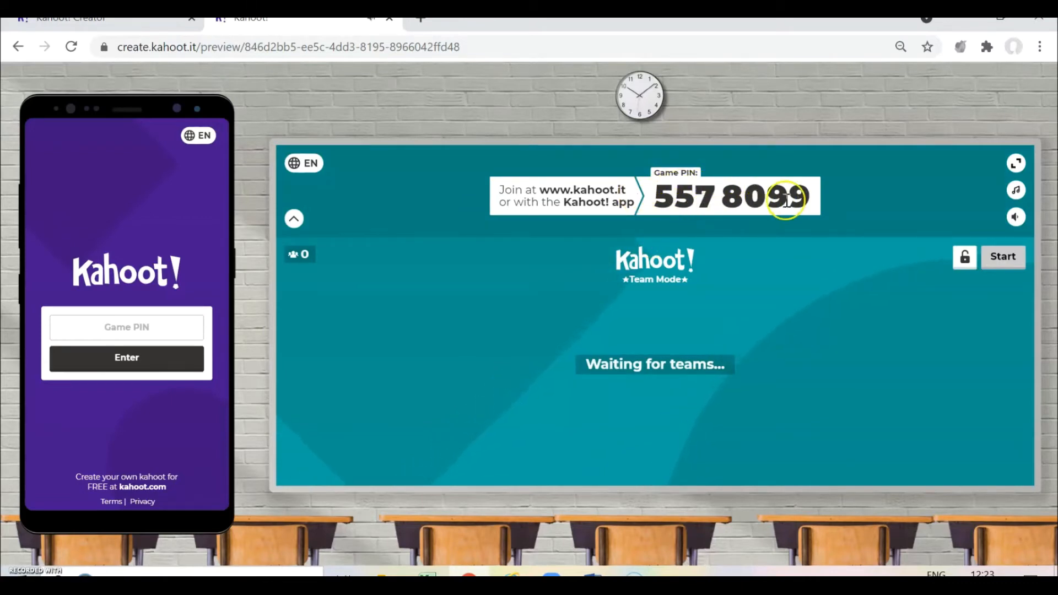
left_click(187, 325)
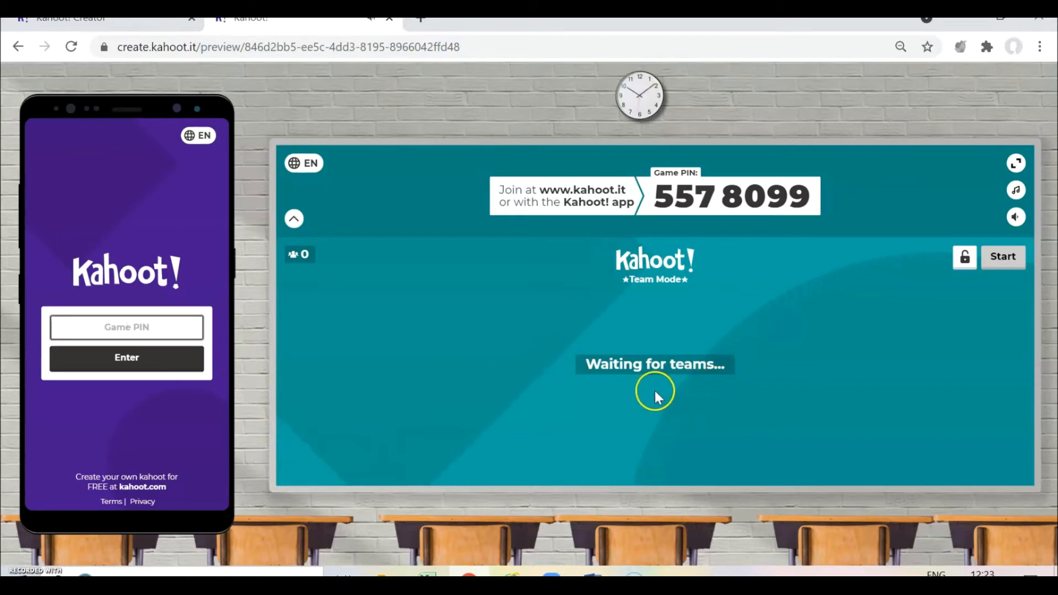
left_click(15, 47)
left_click(607, 141)
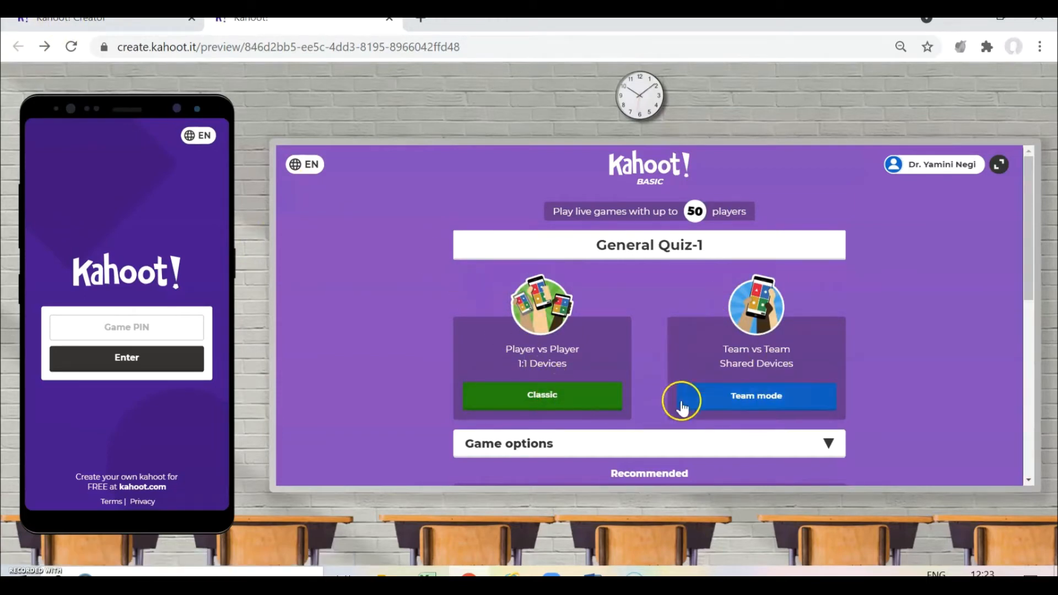
left_click(769, 402)
- Close the preview tab and choose Play now to see the Teach, Assign and Practice options
left_click(606, 244)
left_click(699, 173)
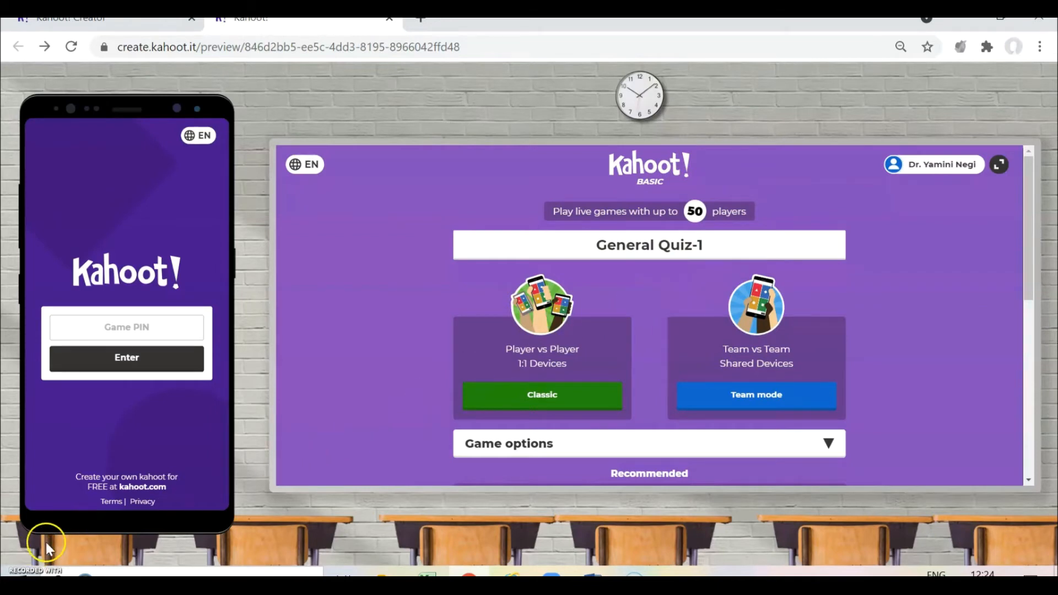
key("ctrl+w")
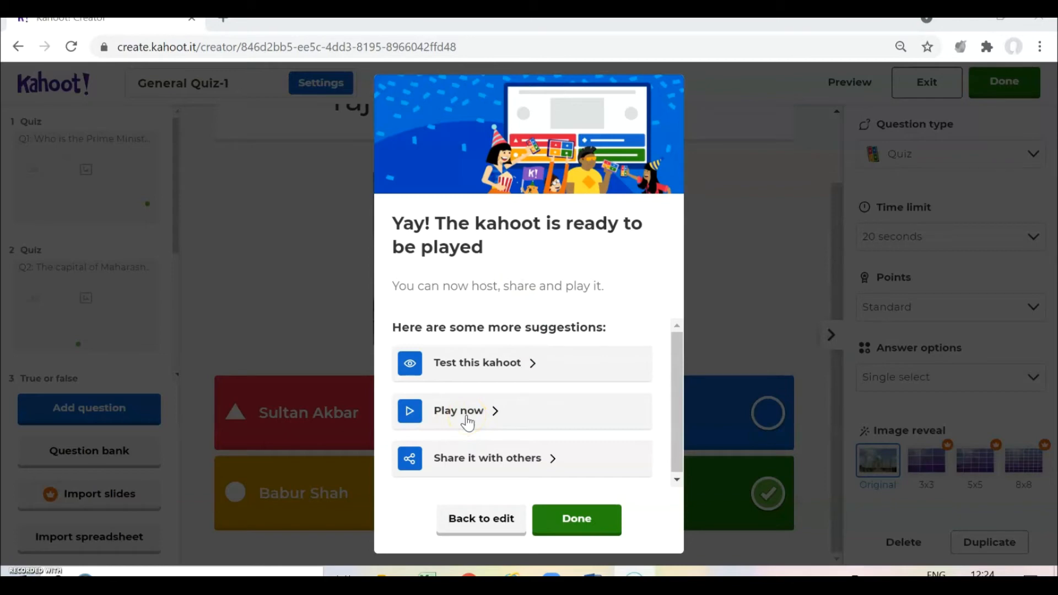
left_click(459, 409)
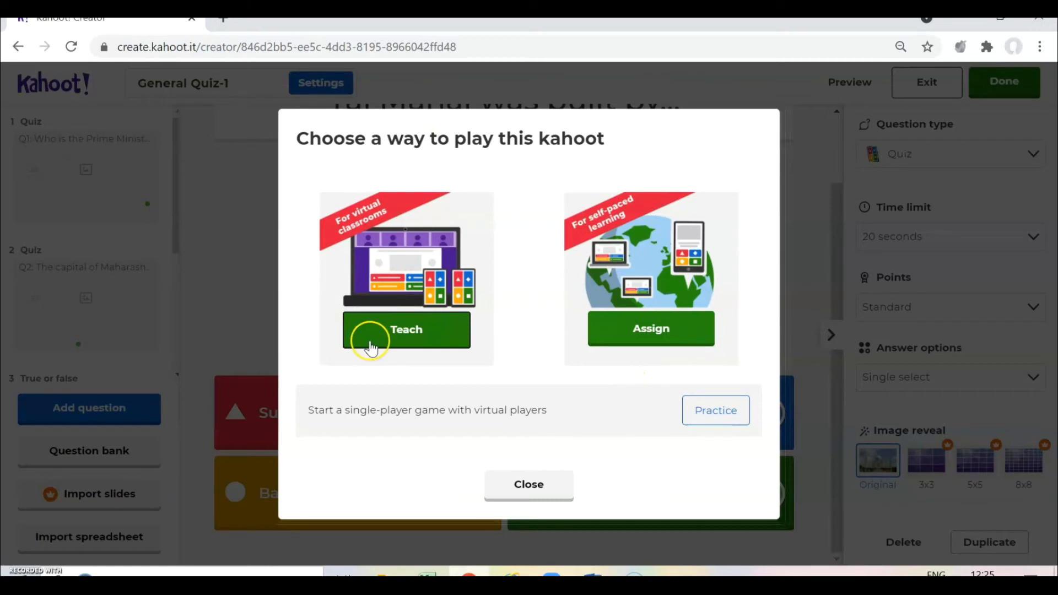
- Host General Quiz-1 live as a Classic player-vs-player game with a Game PIN lobby
left_click(403, 339)
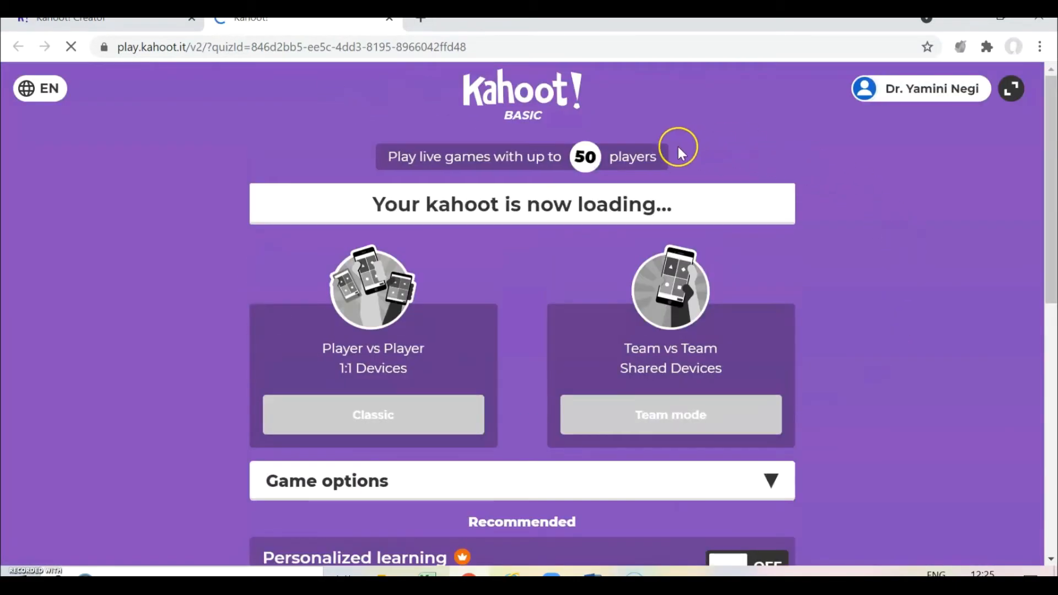
scroll(43, 377, "down", 1)
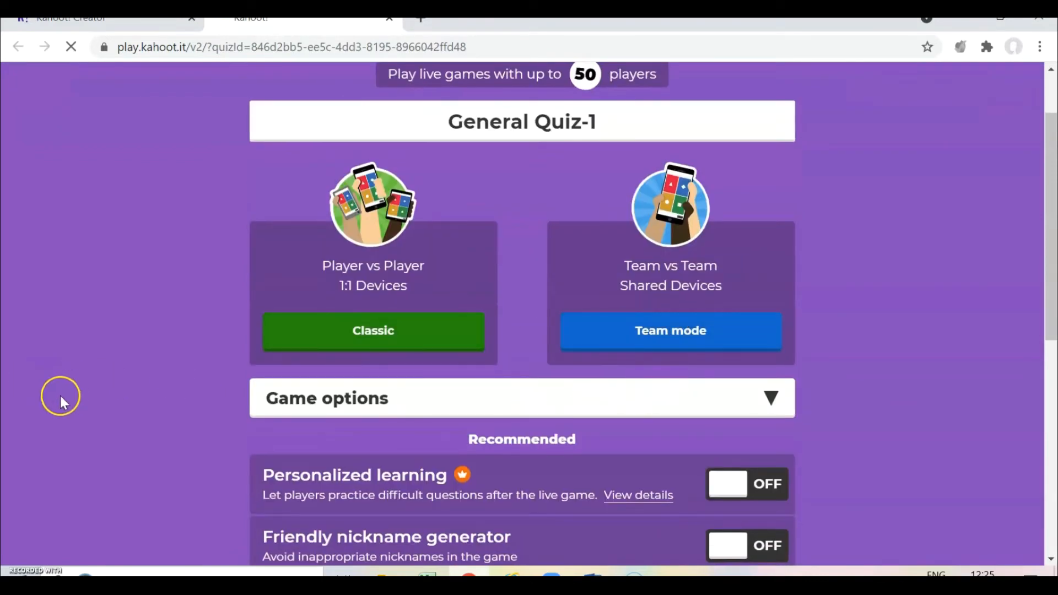
scroll(61, 401, "up", 1)
scroll(61, 402, "down", 1)
left_click(401, 343)
left_click(642, 341)
scroll(506, 354, "down", 3)
scroll(506, 354, "up", 3)
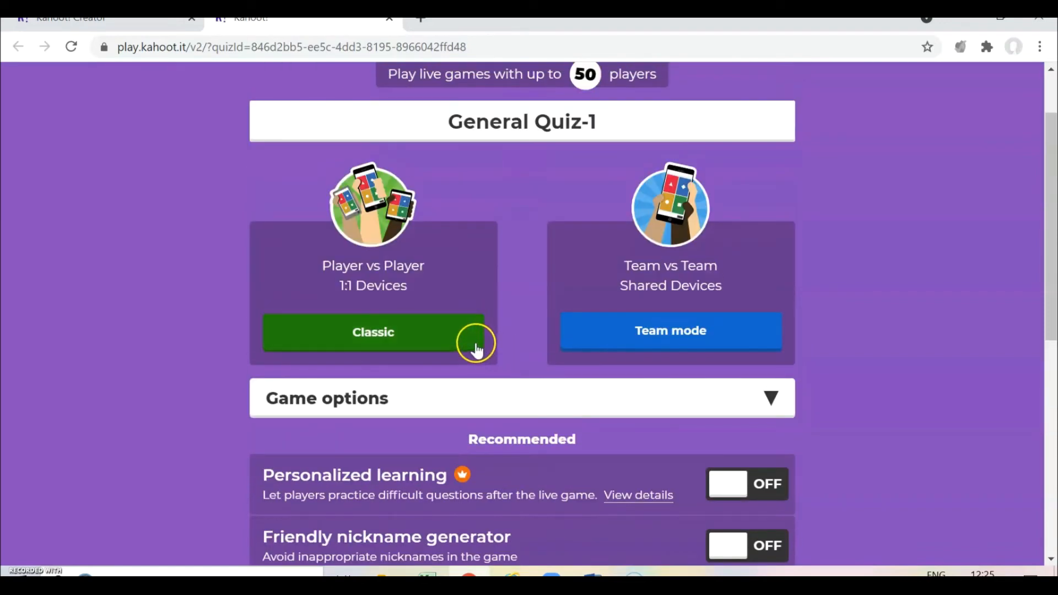
left_click(450, 337)
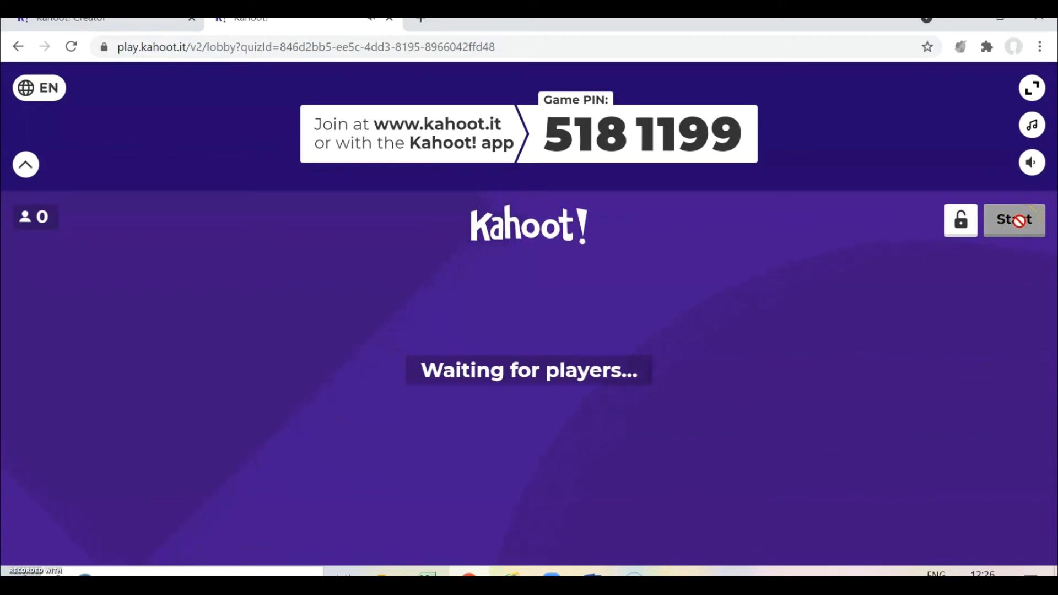
- Send General Quiz-1 to the recipient's e-mail address through the share options
left_click(561, 439)
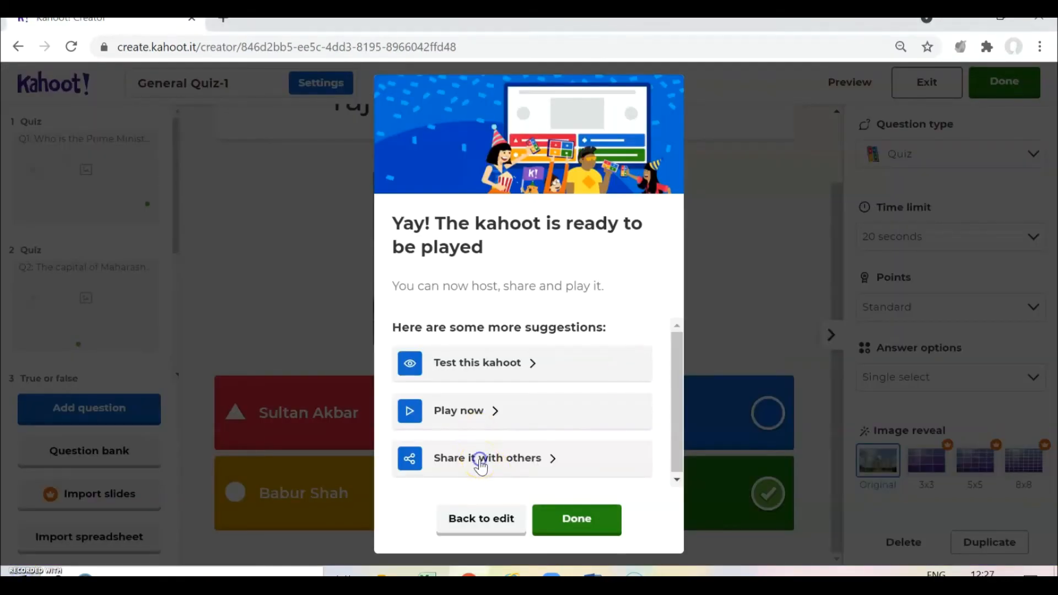
left_click(480, 466)
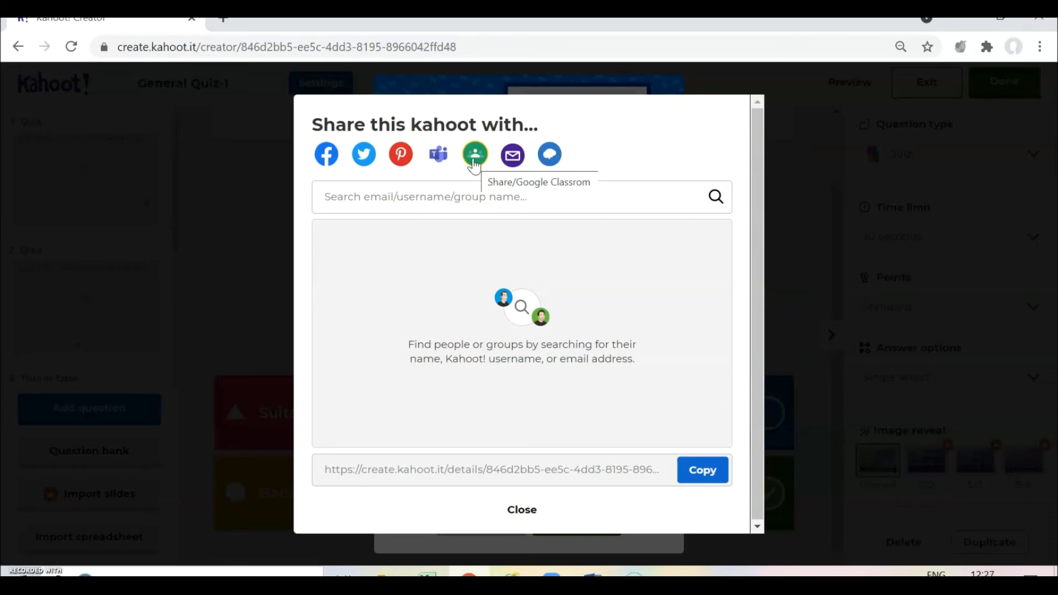
left_click(461, 196)
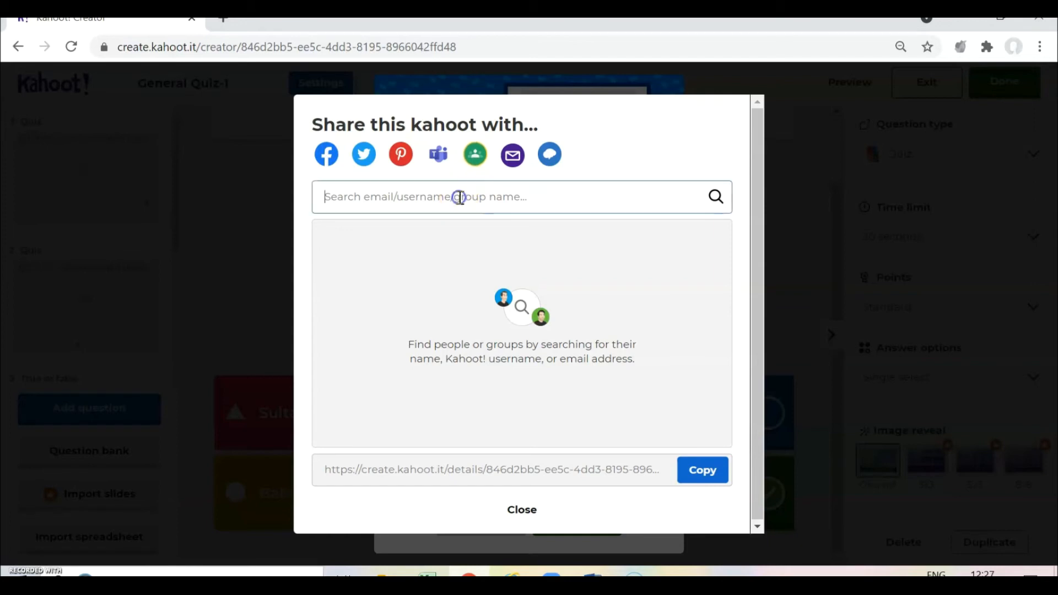
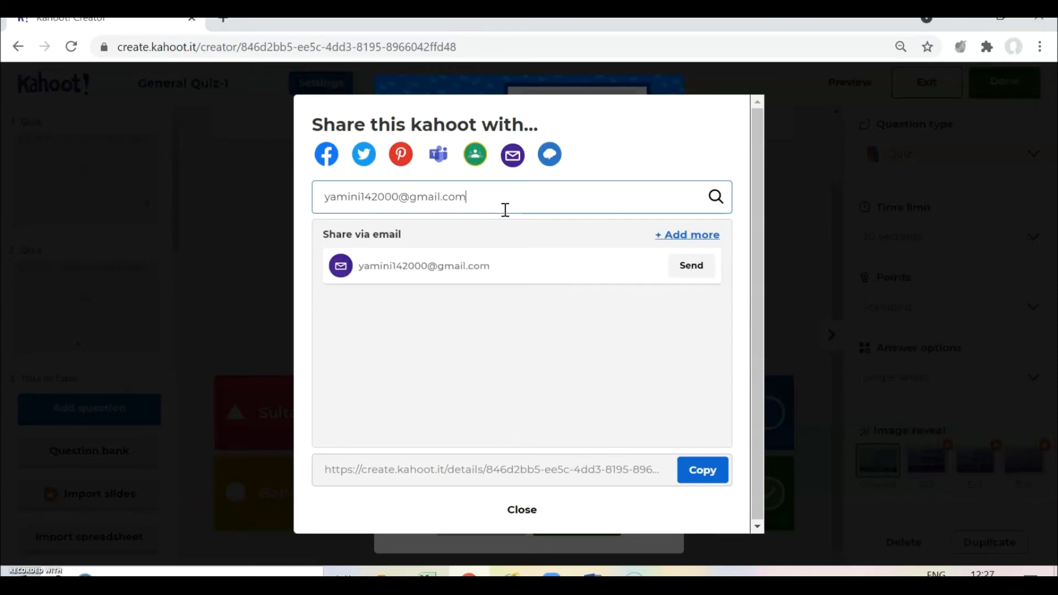
left_click(696, 273)
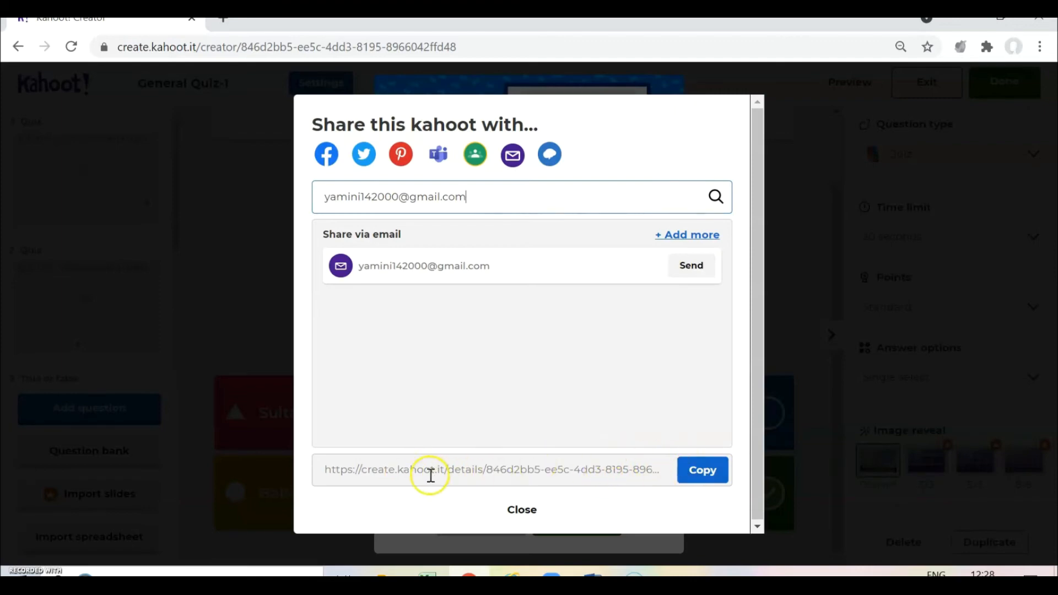
- Copy the quiz's share link, then close sharing and finish back to the library
left_click(701, 473)
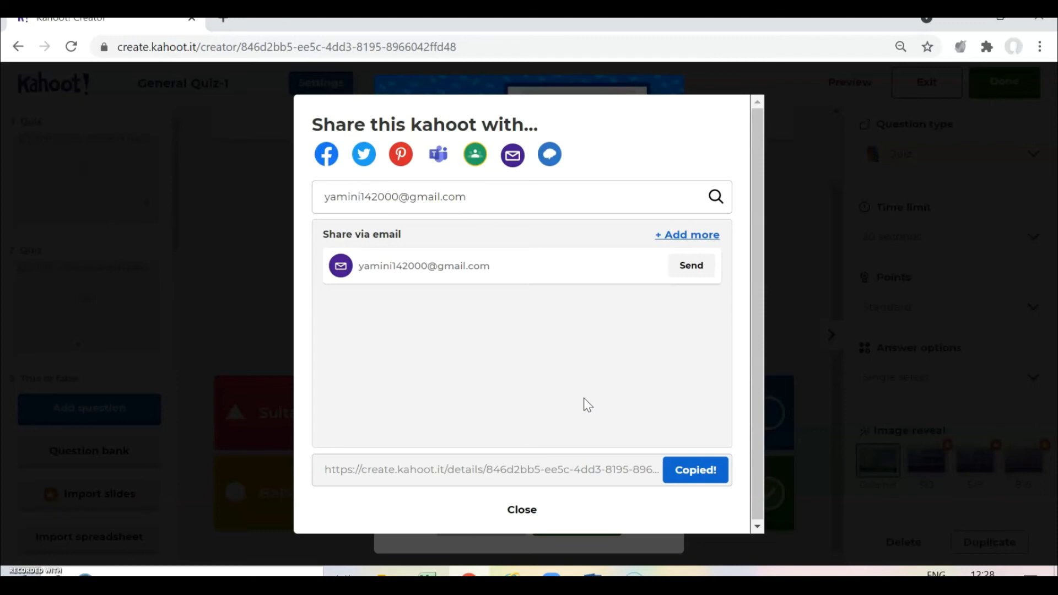
left_click(526, 510)
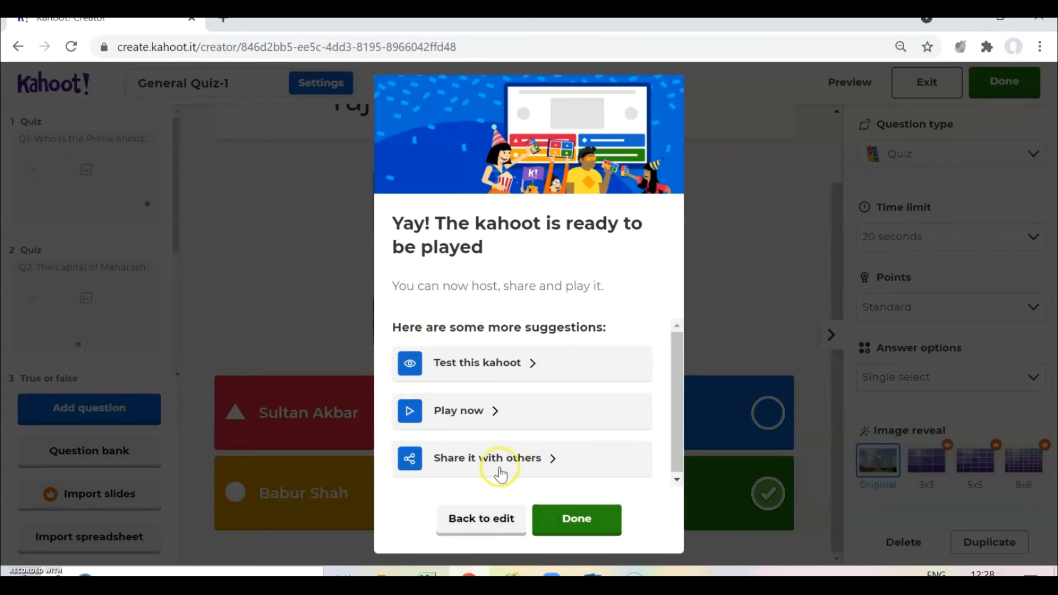
left_click(572, 524)
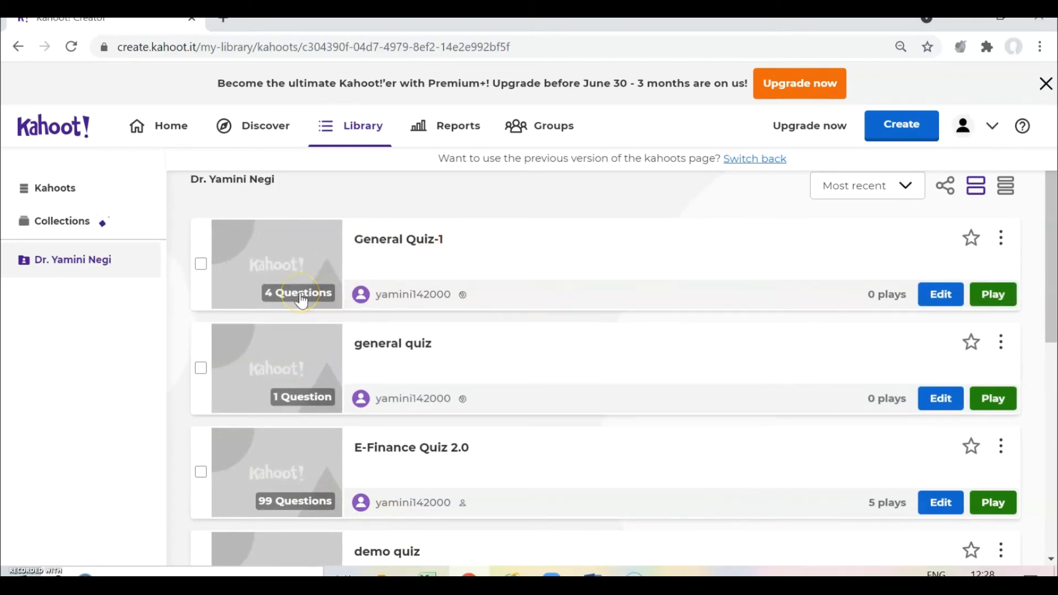
- Scroll through the kahoot library and return to General Quiz-1 at the top
scroll(303, 303, "down", 1)
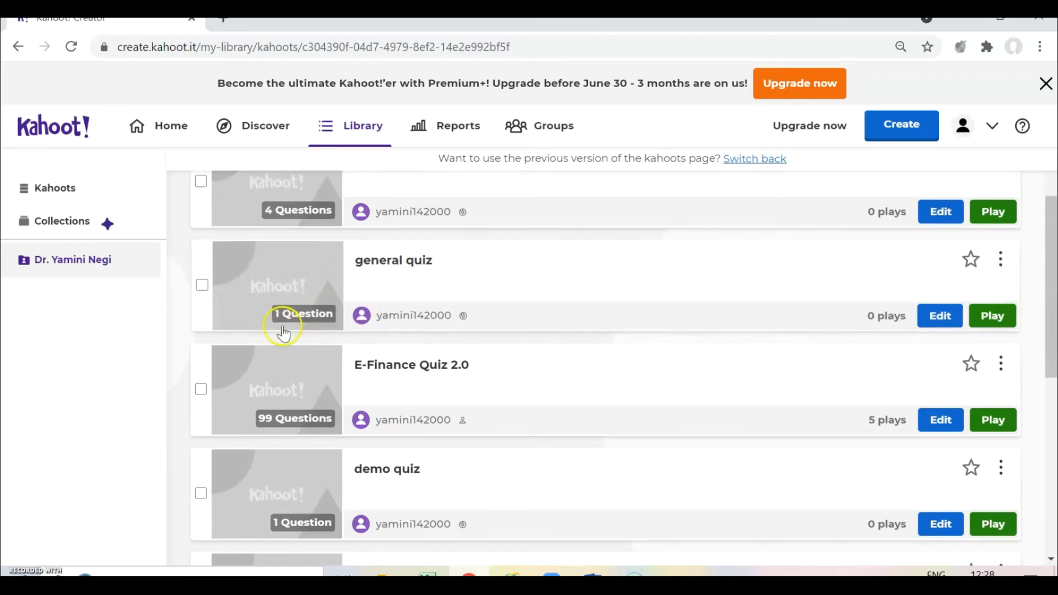
scroll(328, 372, "down", 1)
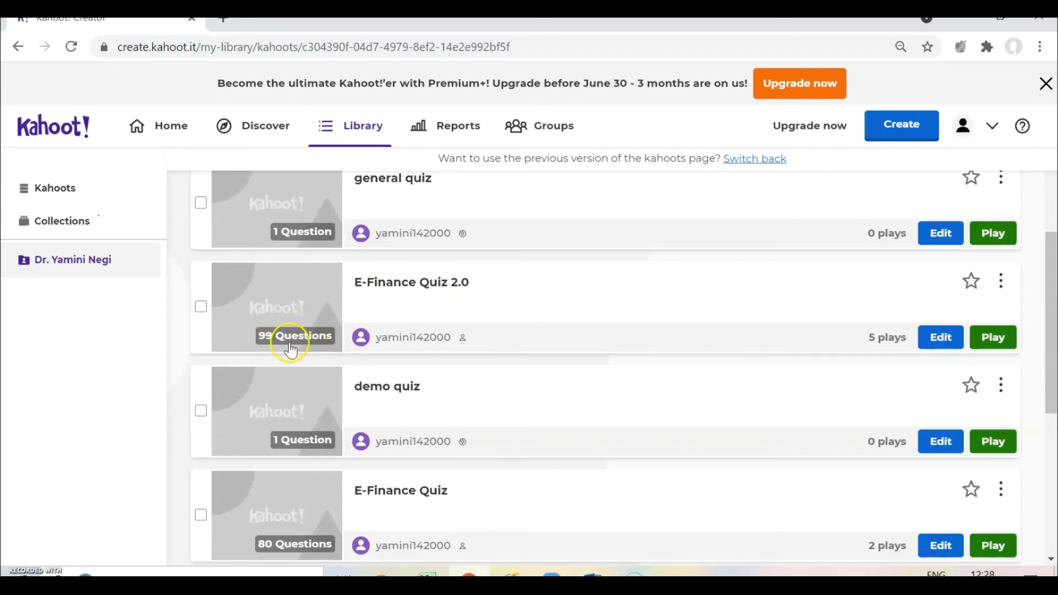
scroll(295, 349, "down", 1)
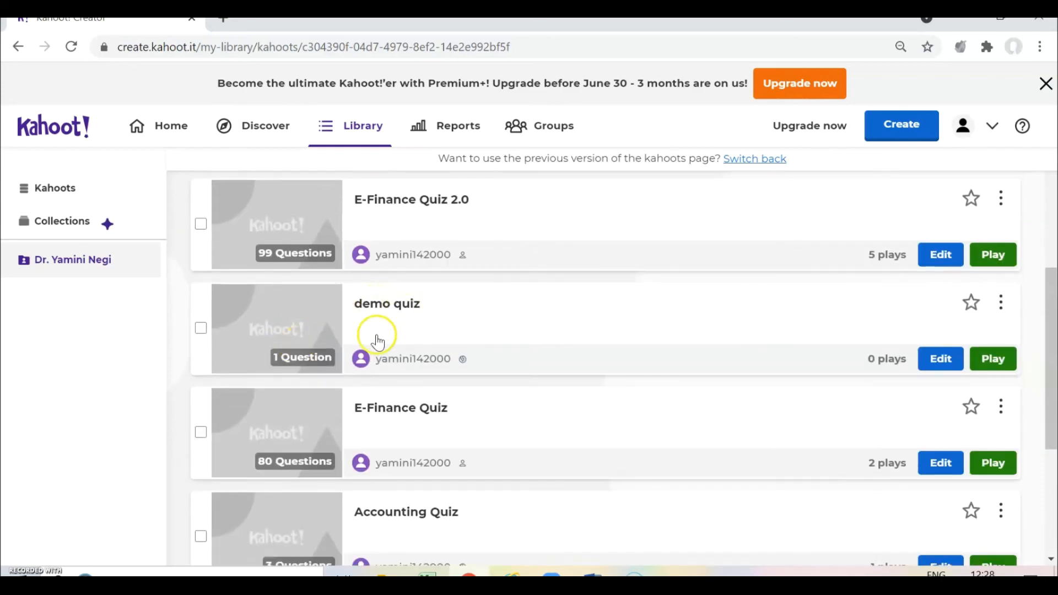
scroll(450, 408, "up", 4)
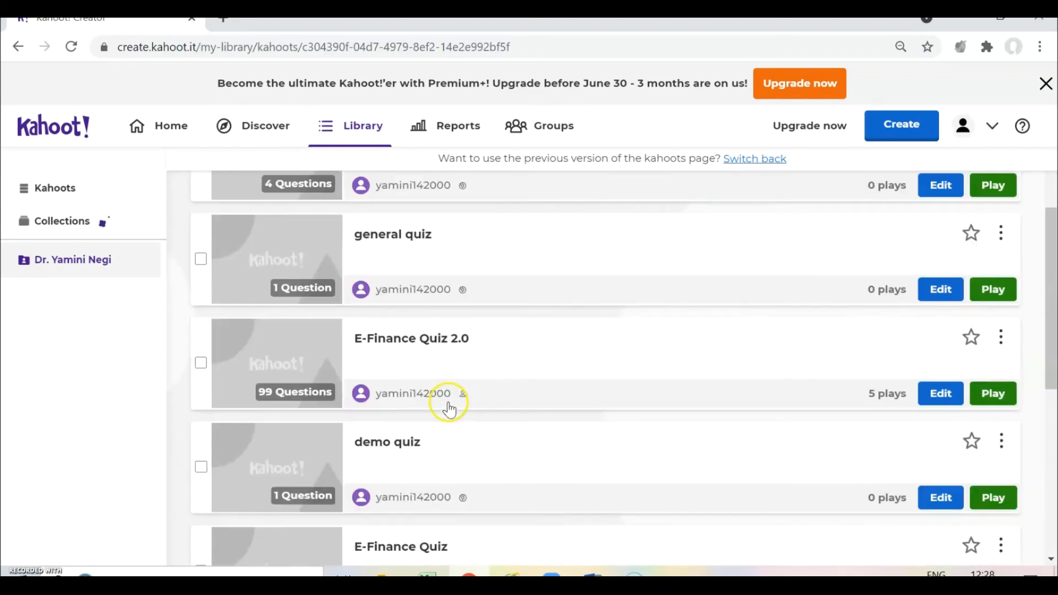
scroll(303, 350, "down", 6)
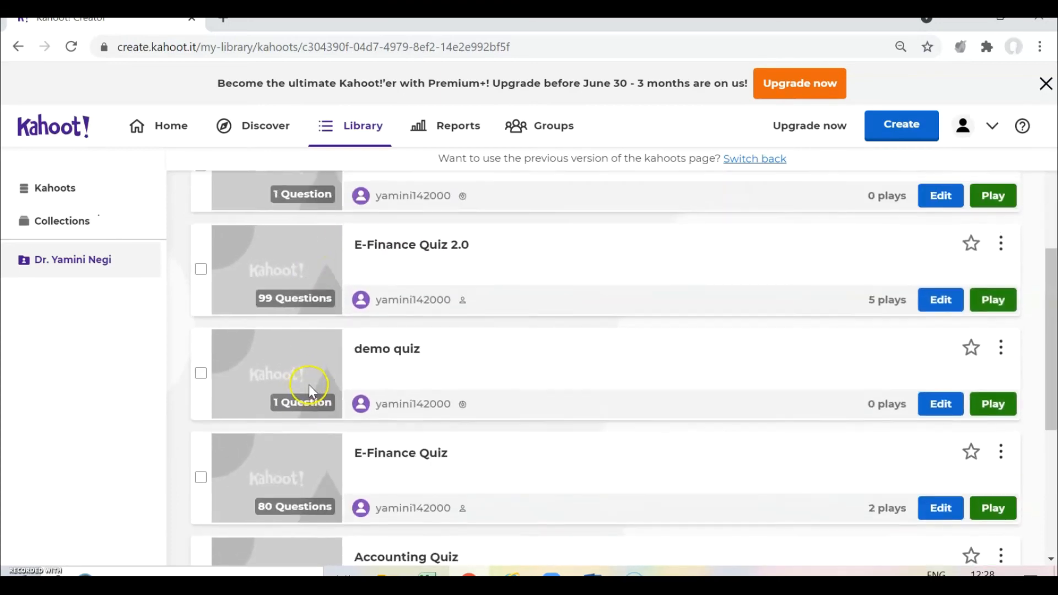
scroll(471, 390, "up", 6)
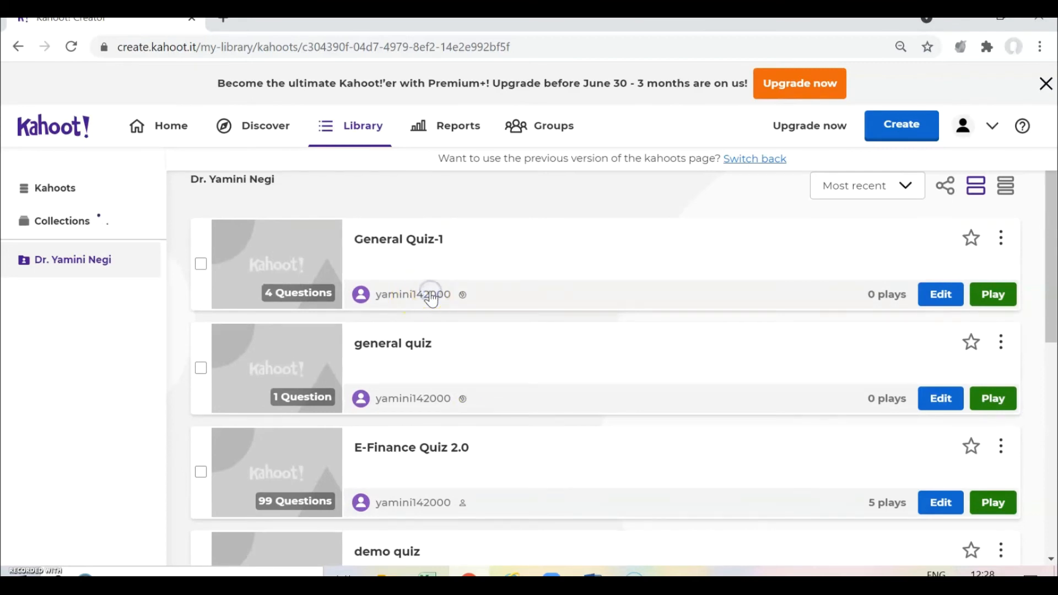
mouse_move(463, 304)
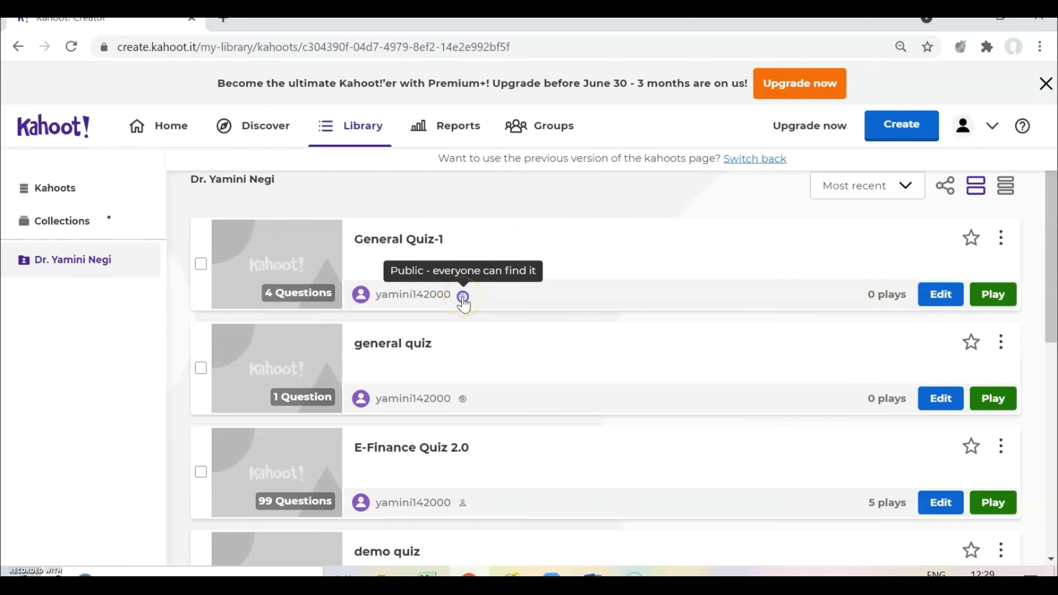
- Change General Quiz-1's visibility to Public from its visibility popup in the library
left_click(463, 298)
left_click(465, 304)
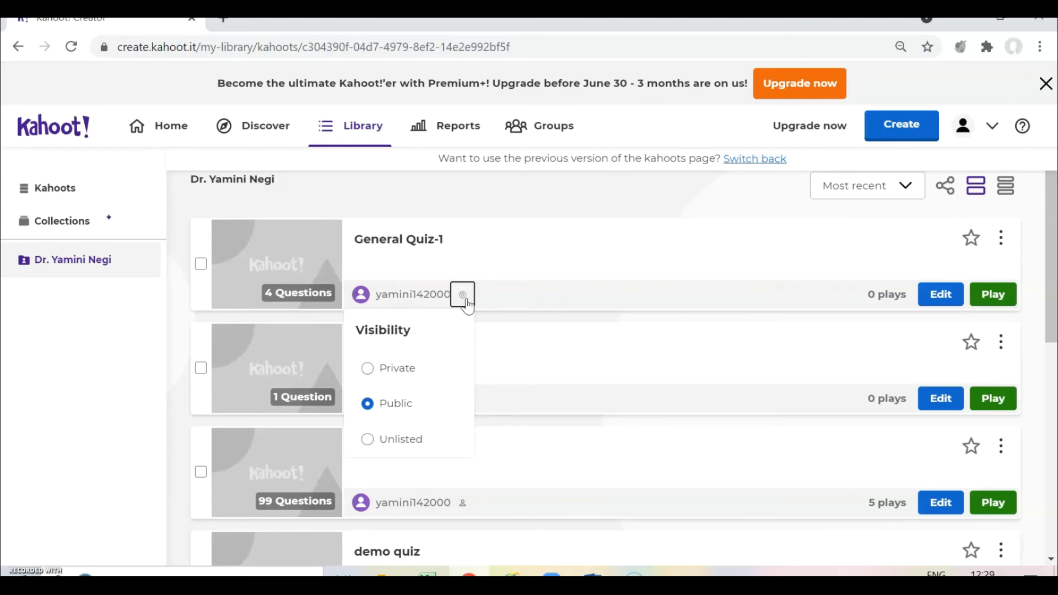
left_click(403, 376)
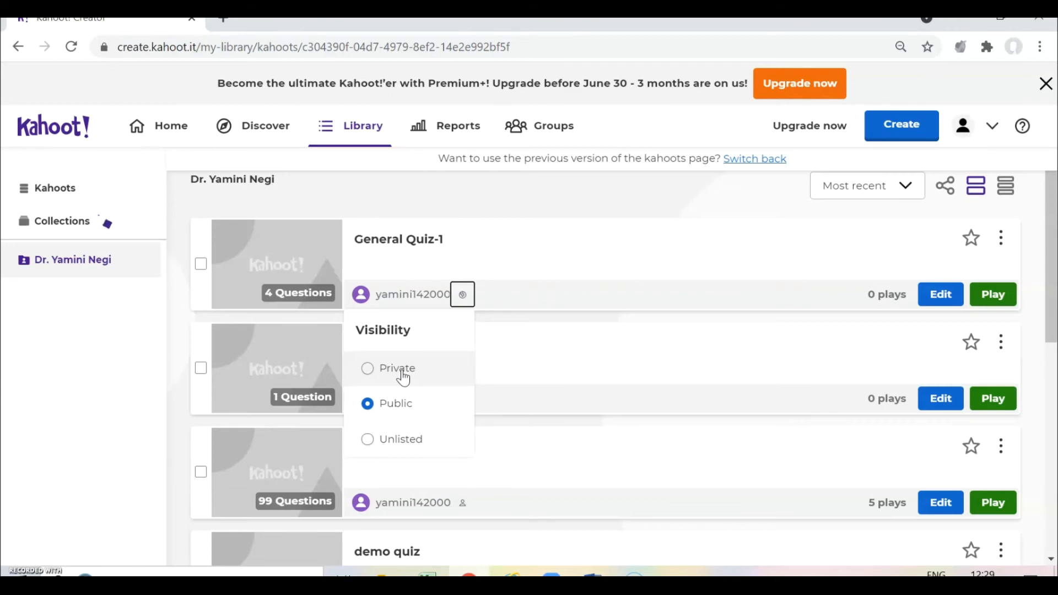
left_click(358, 397)
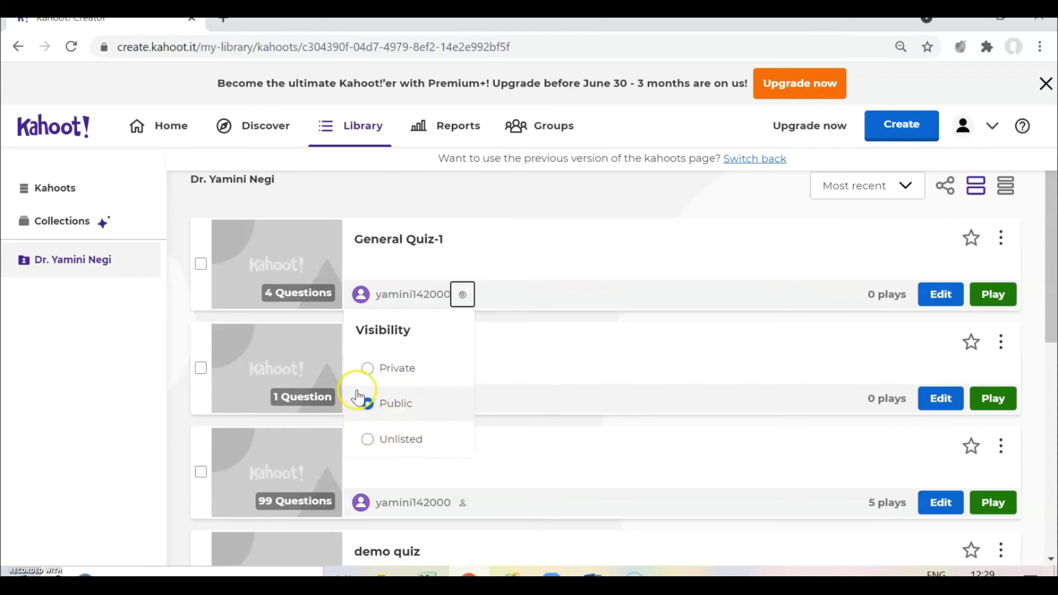
left_click(408, 441)
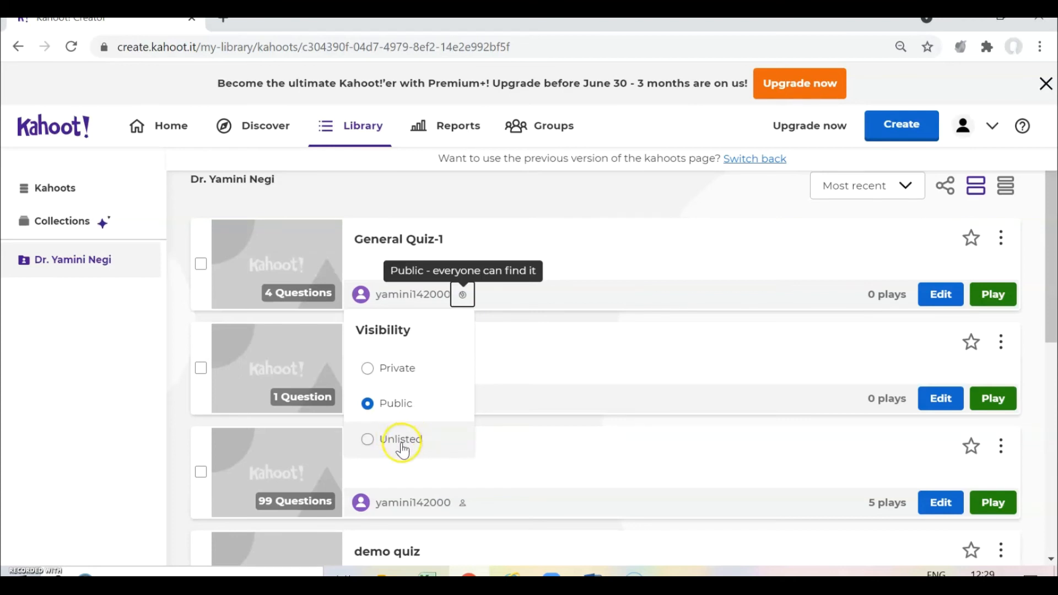
left_click(398, 411)
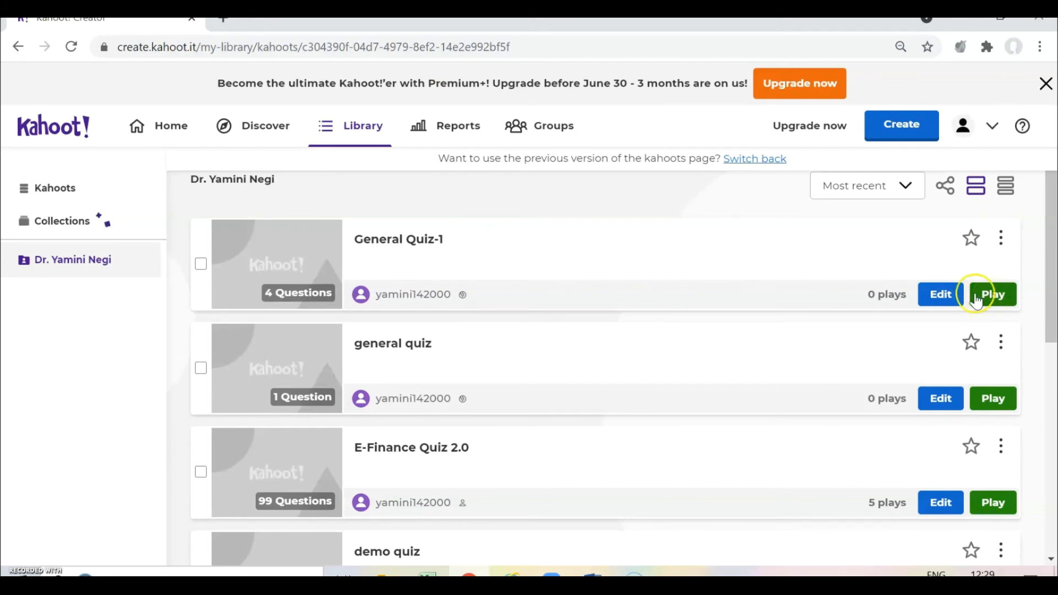
- Open General Quiz-1 in the editor, review its questions, and return to the library
left_click(940, 298)
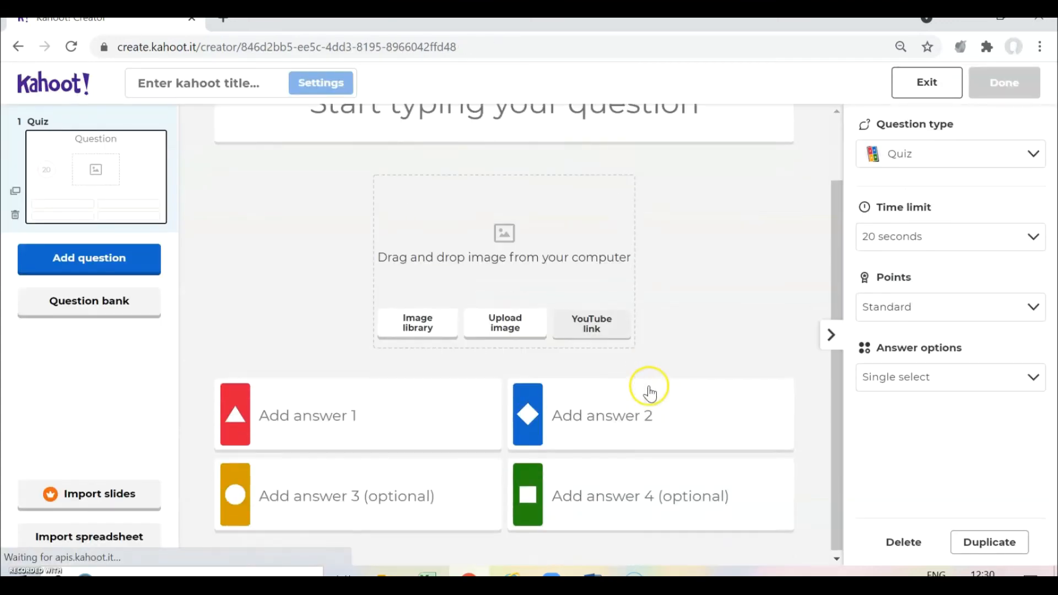
scroll(93, 287, "down", 3)
scroll(98, 275, "down", 1)
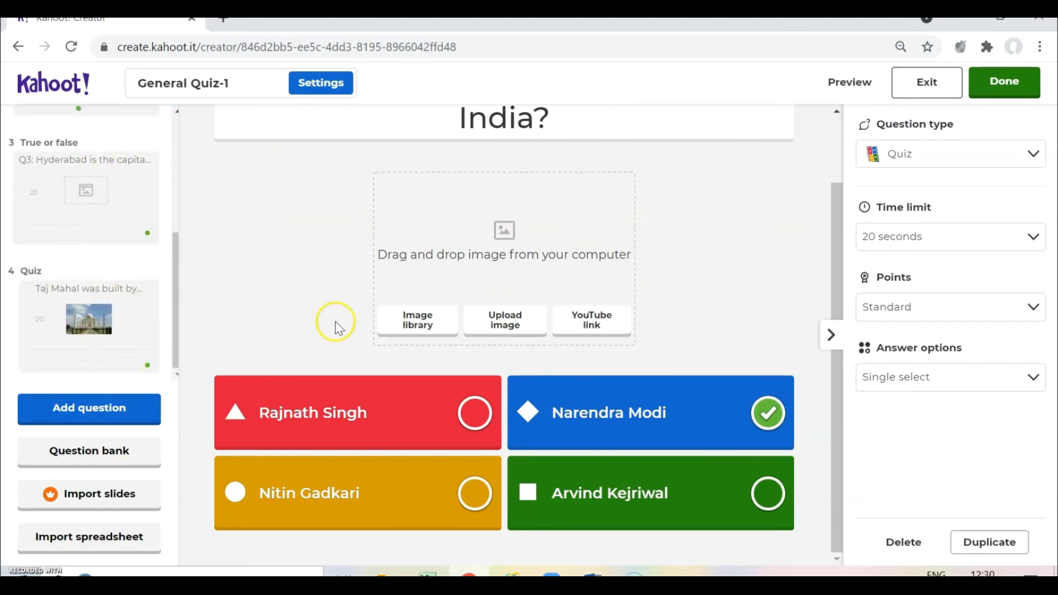
left_click(991, 95)
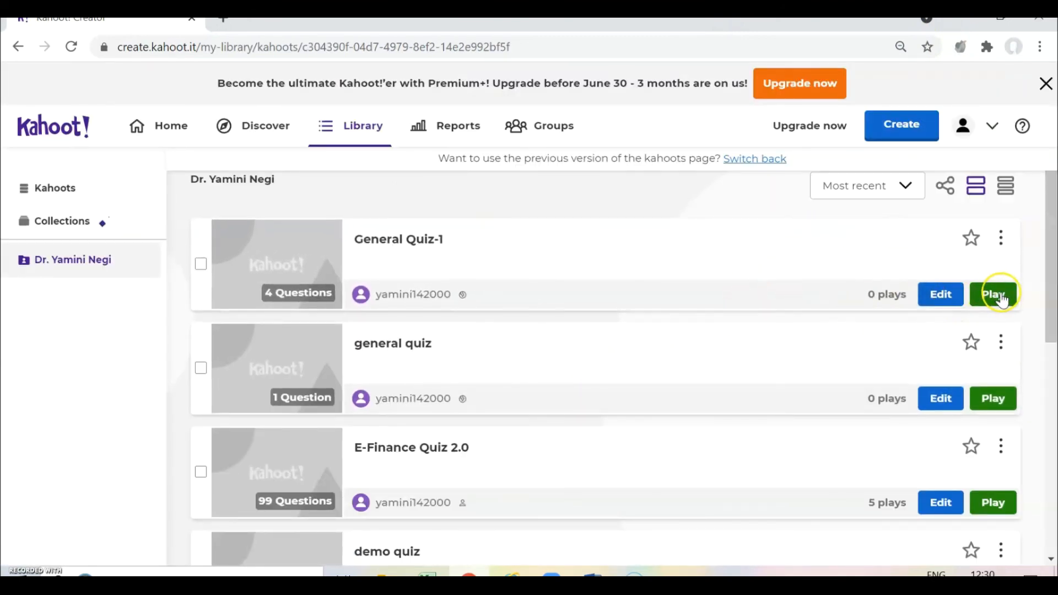
- Bring up General Quiz-1's play options and choose Assign to make it a challenge
left_click(981, 298)
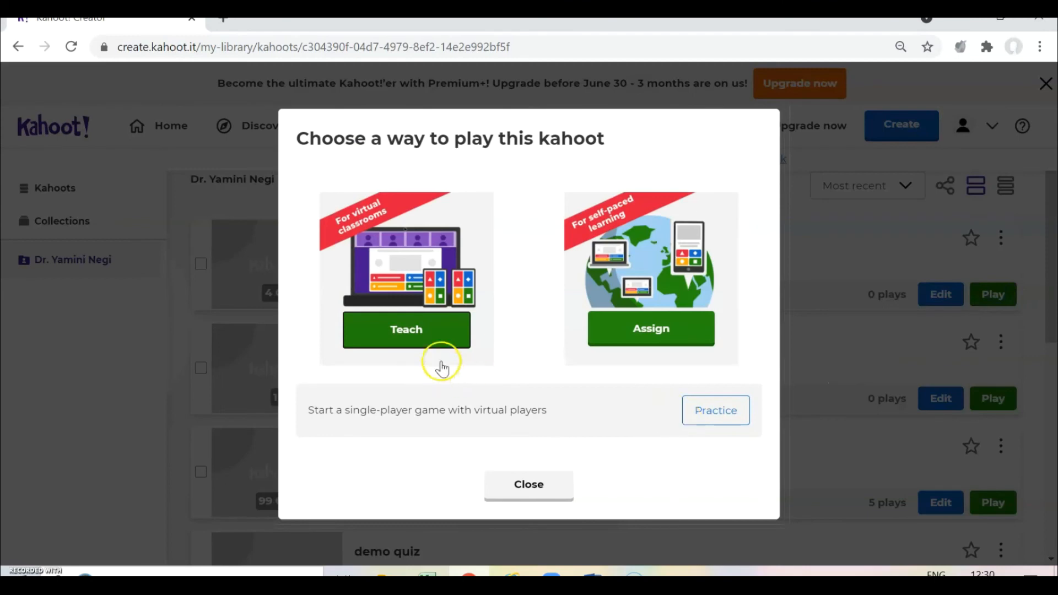
left_click(398, 334)
left_click(651, 333)
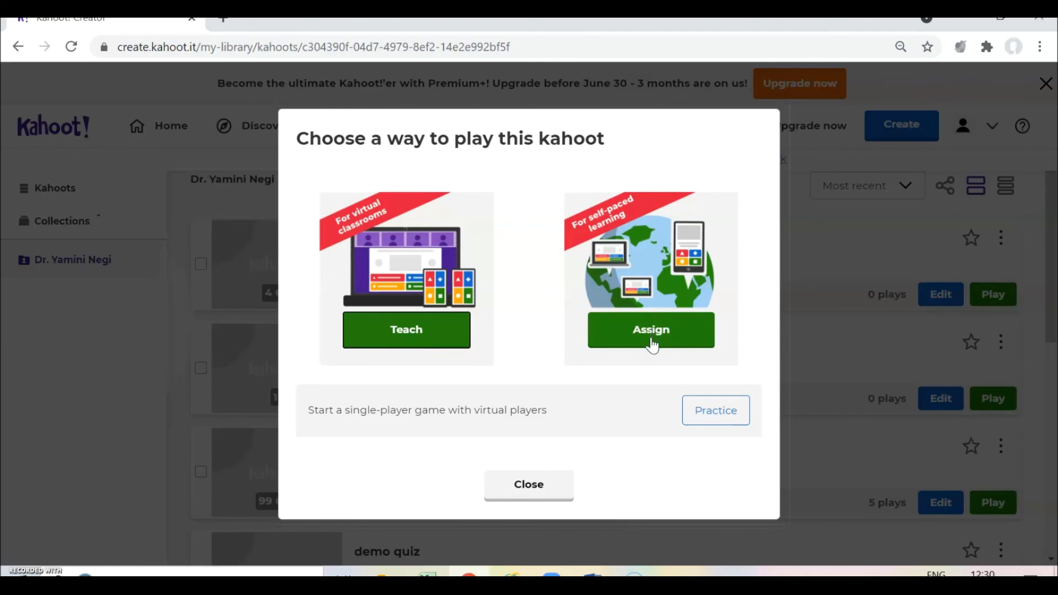
left_click(539, 494)
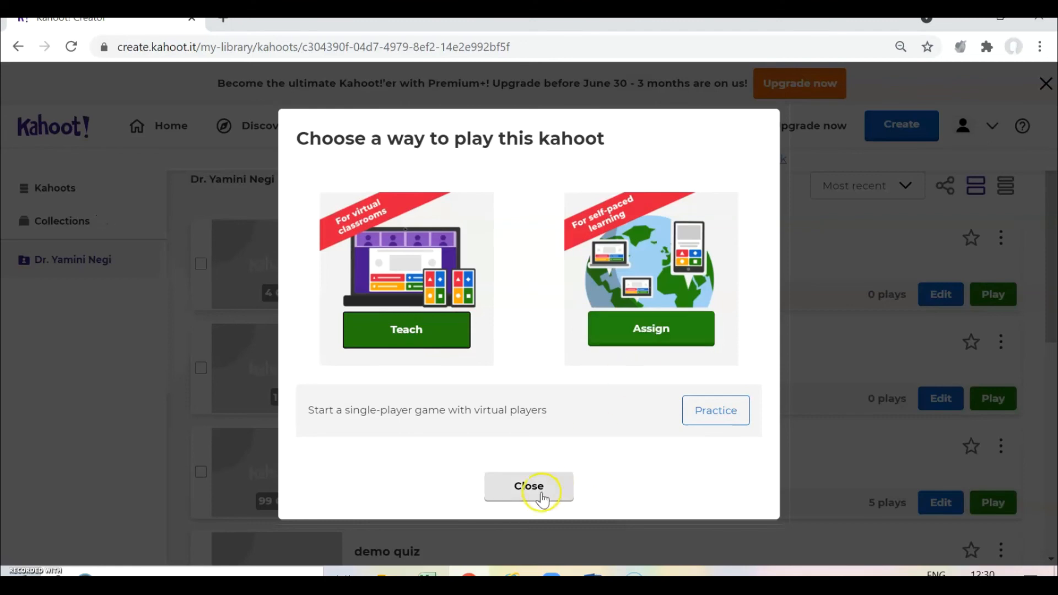
left_click(992, 306)
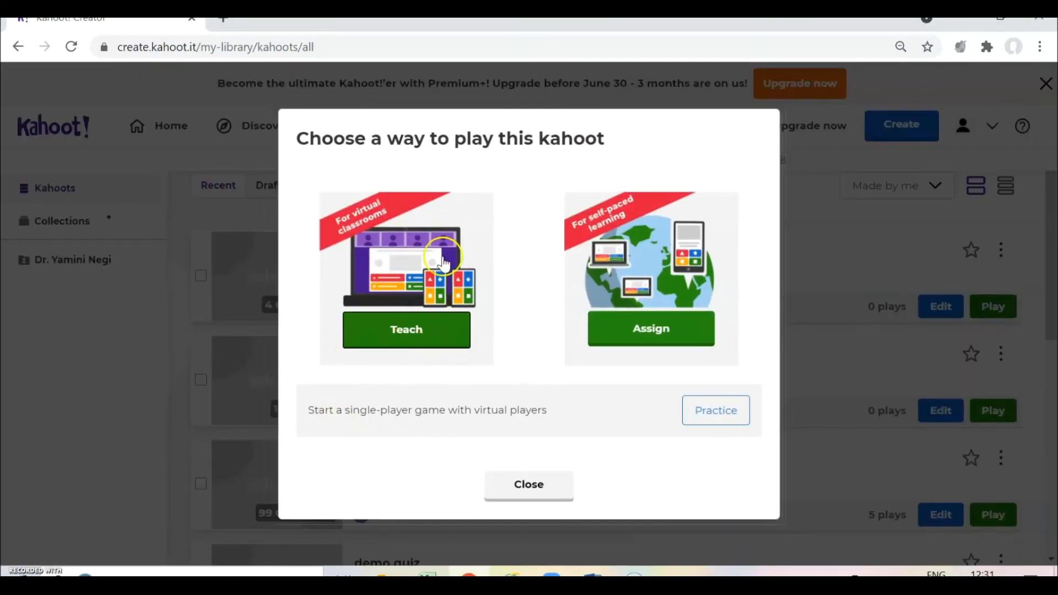
left_click(645, 330)
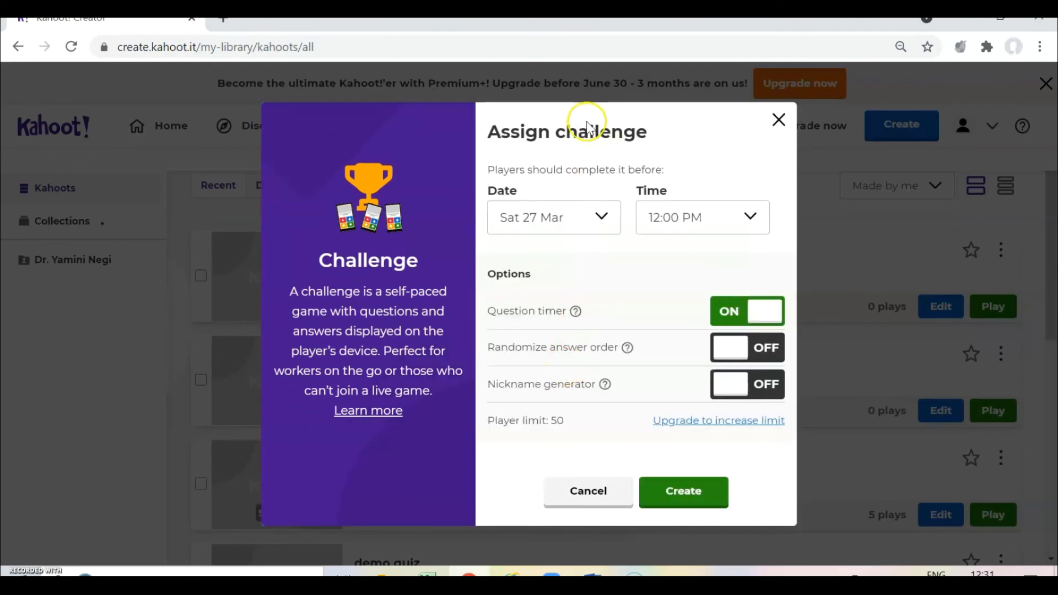
- Set the challenge deadline to Sun 28 Mar at 9:00 AM and create it
left_click(601, 217)
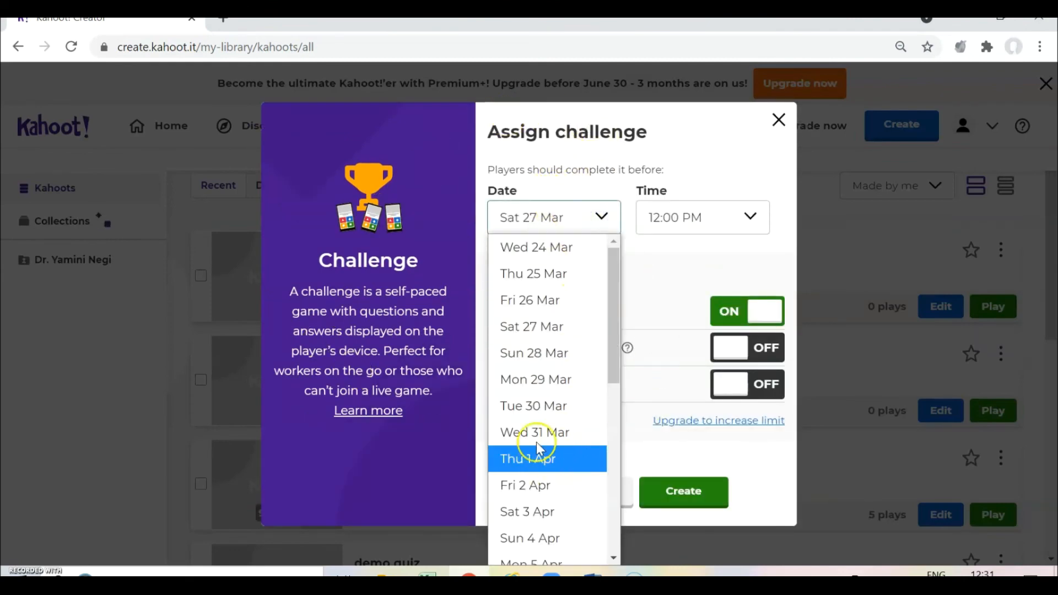
left_click(533, 359)
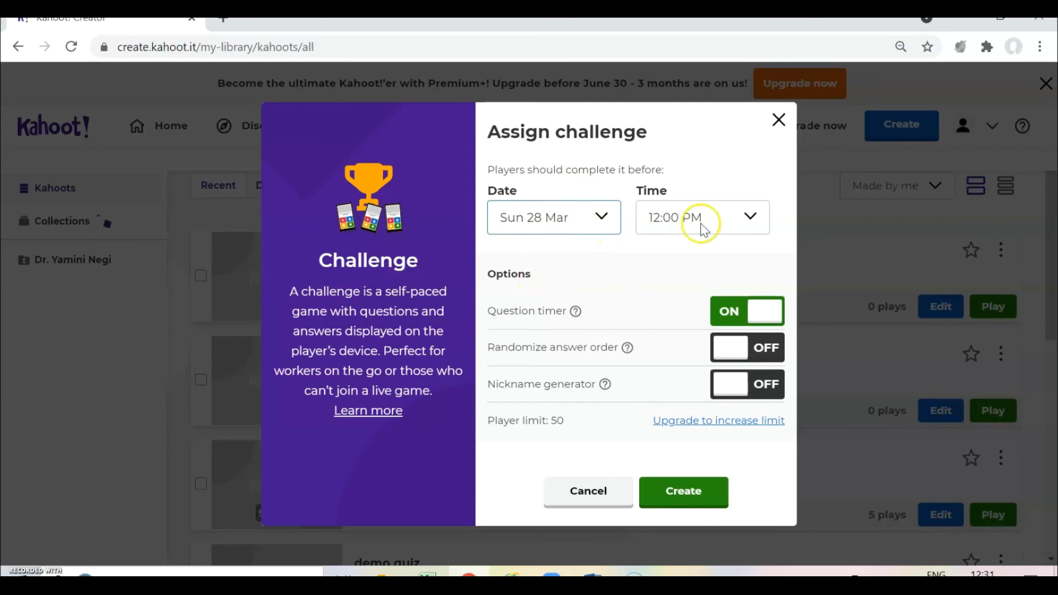
left_click(728, 218)
left_click(674, 453)
left_click(675, 484)
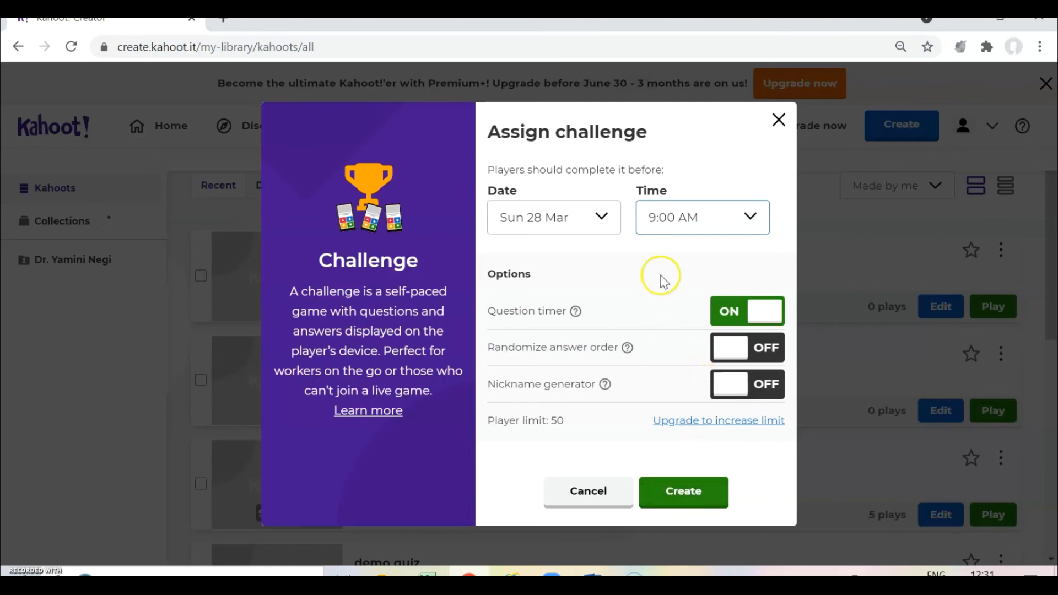
left_click(678, 502)
left_click(677, 498)
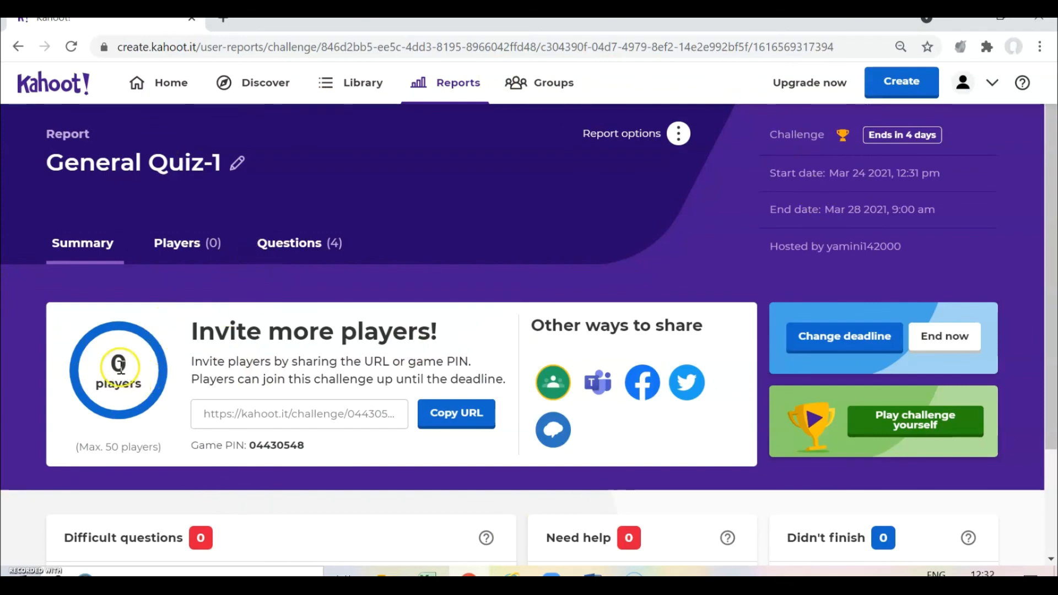
- Copy the challenge URL, select the game PIN, and start sharing to Google Classroom
scroll(139, 432, "down", 2)
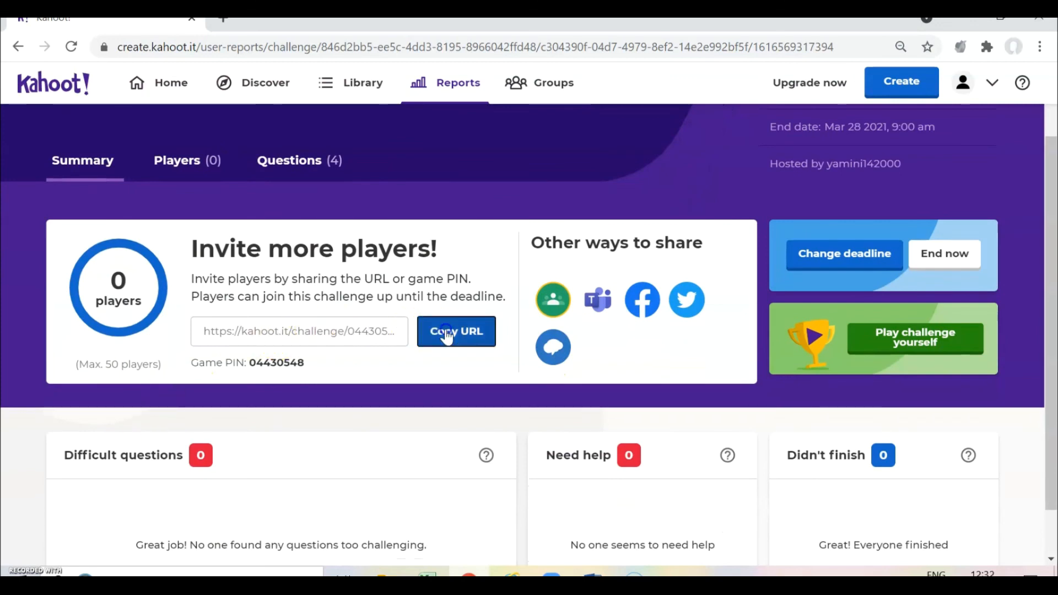
left_click(448, 331)
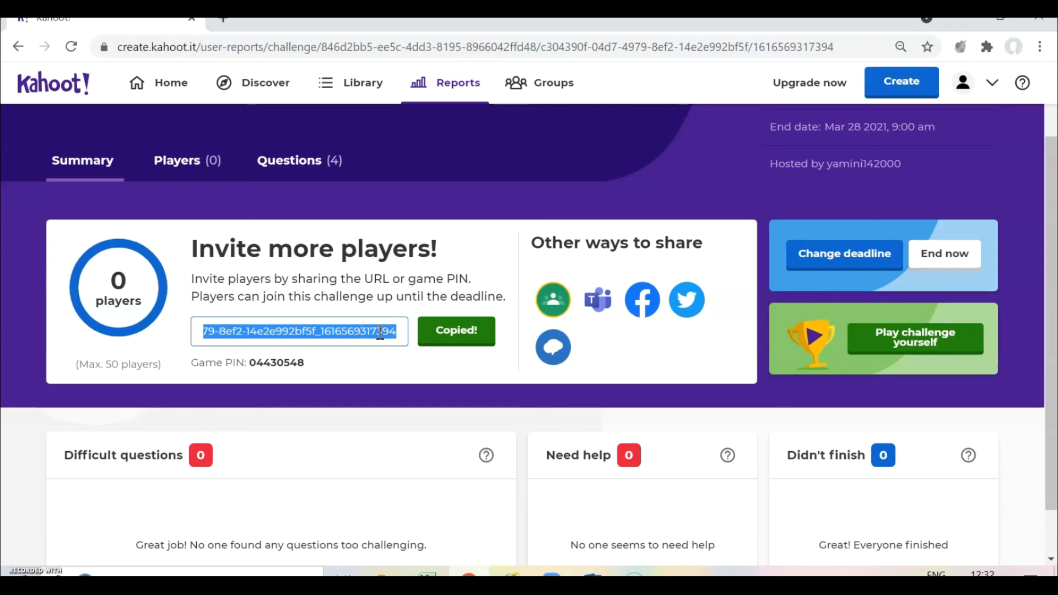
left_click_drag(192, 365, 304, 363)
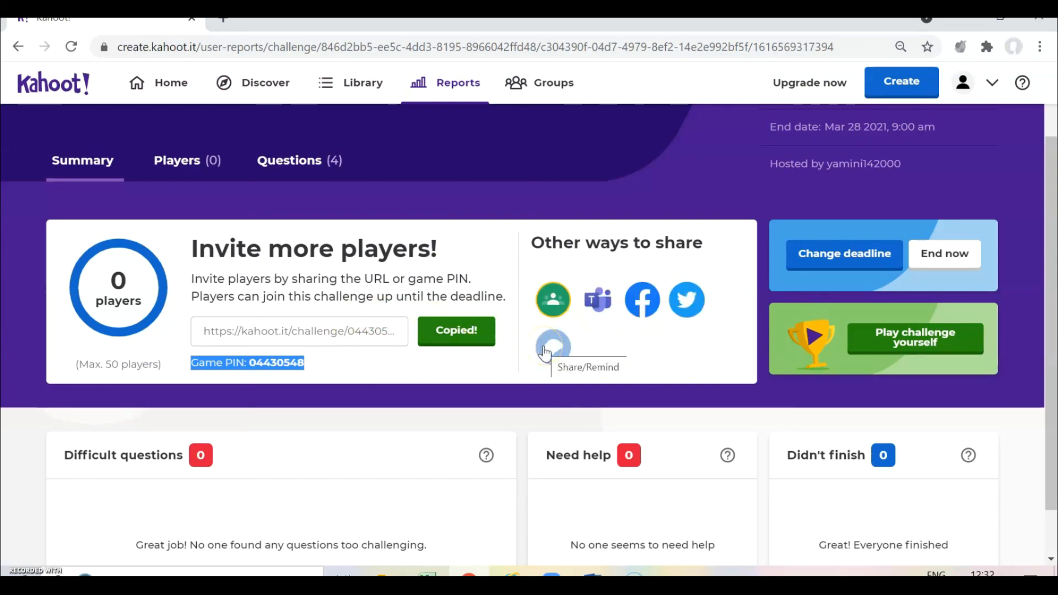
left_click(553, 308)
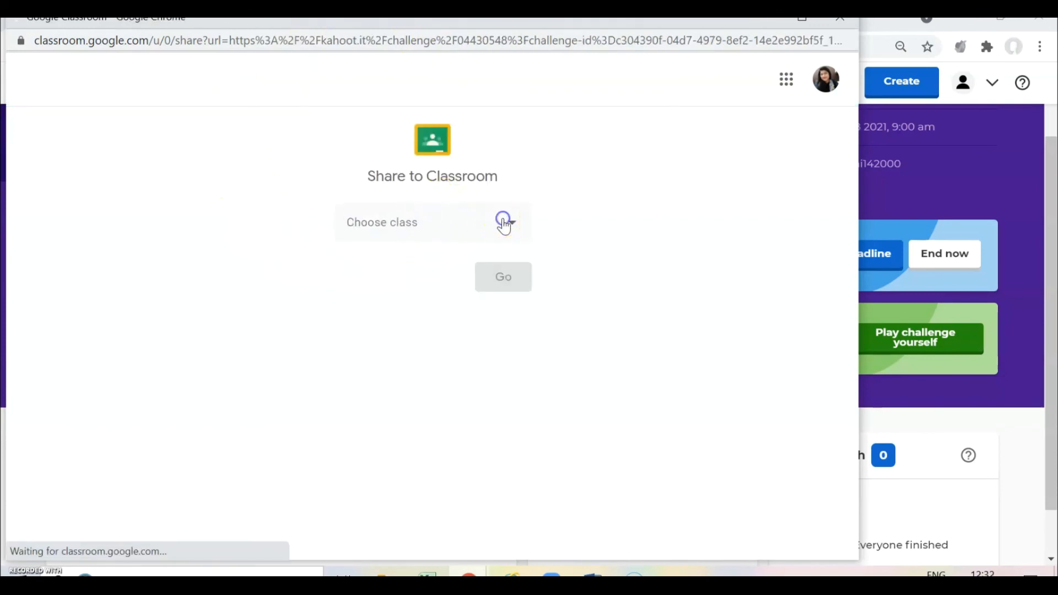
- Create a Google Classroom assignment for BBA I Year with the challenge link
left_click(501, 225)
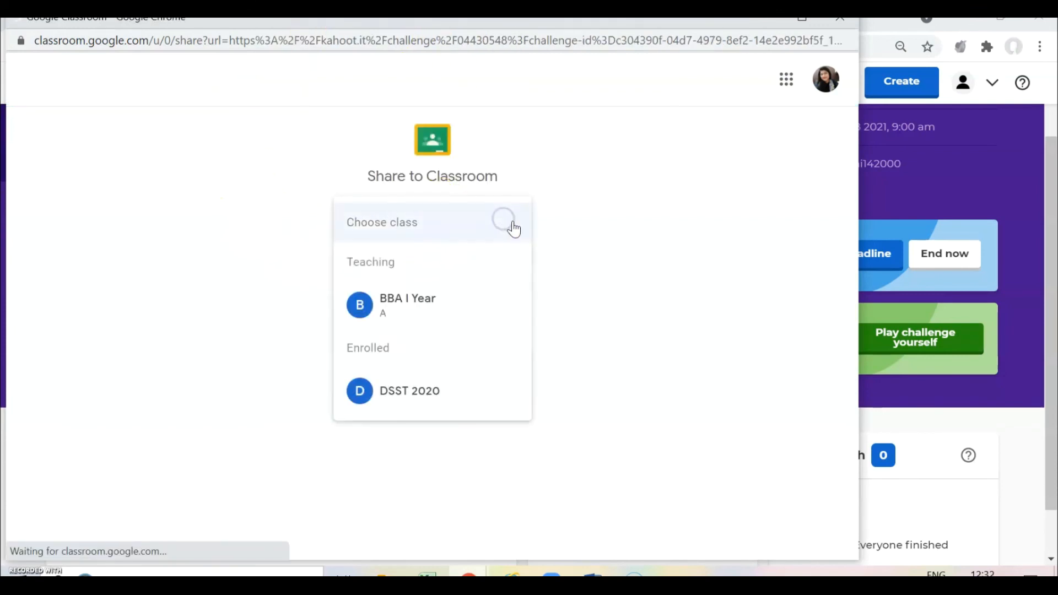
left_click(395, 302)
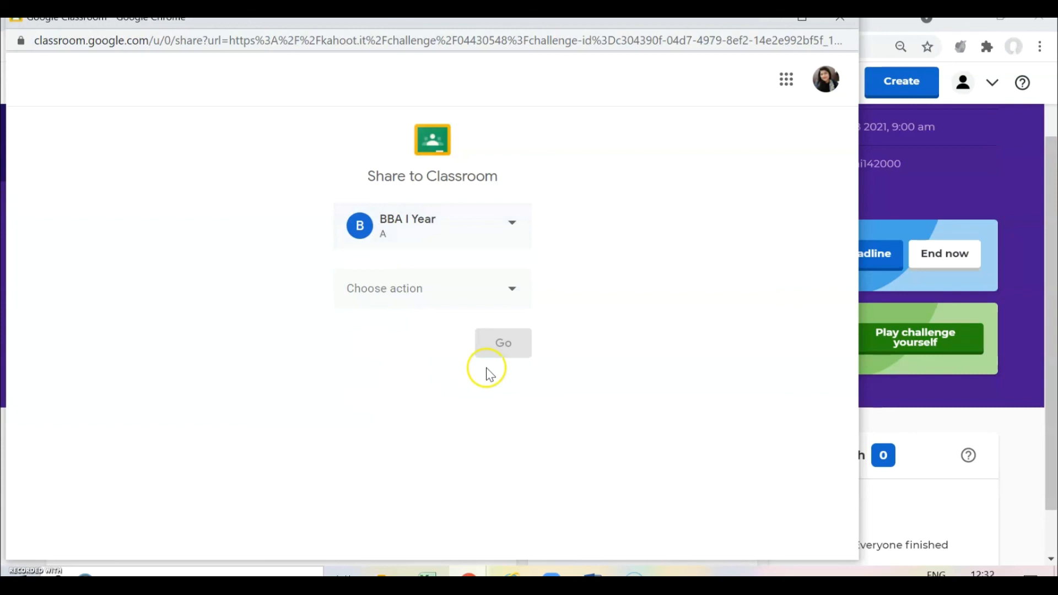
left_click(455, 291)
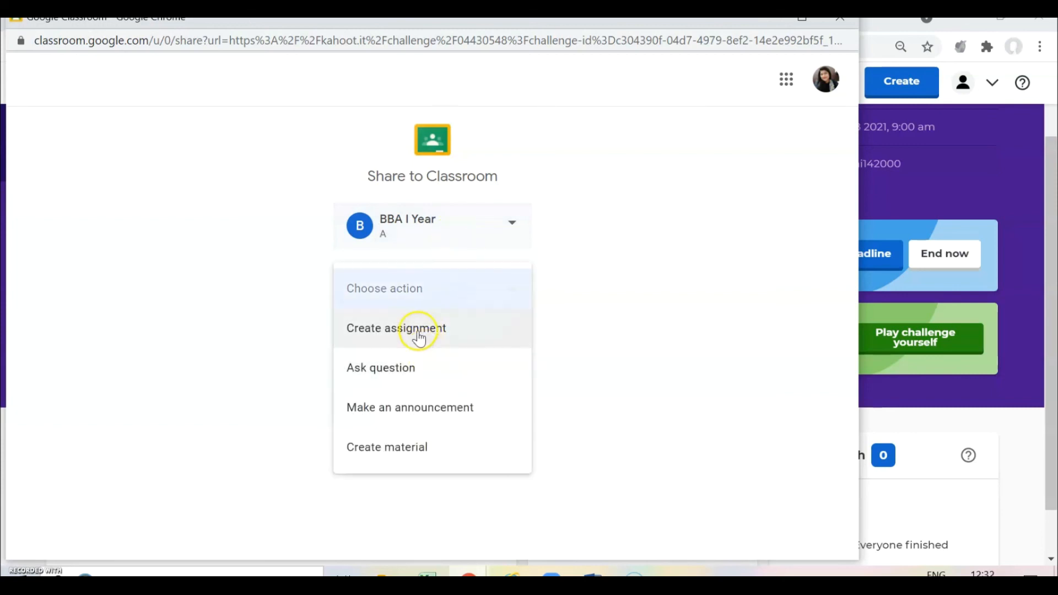
left_click(419, 335)
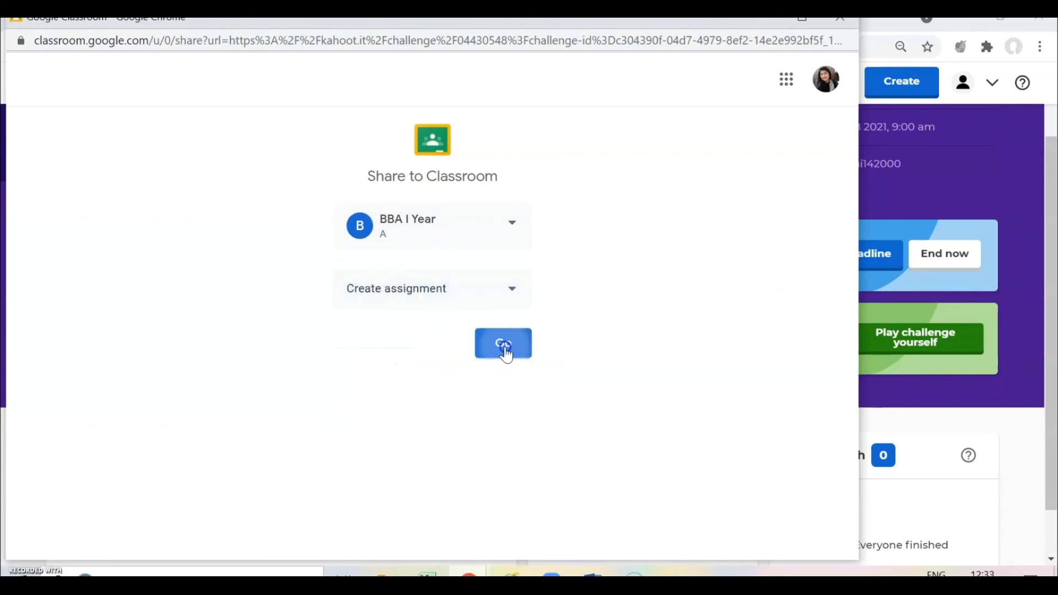
left_click(504, 348)
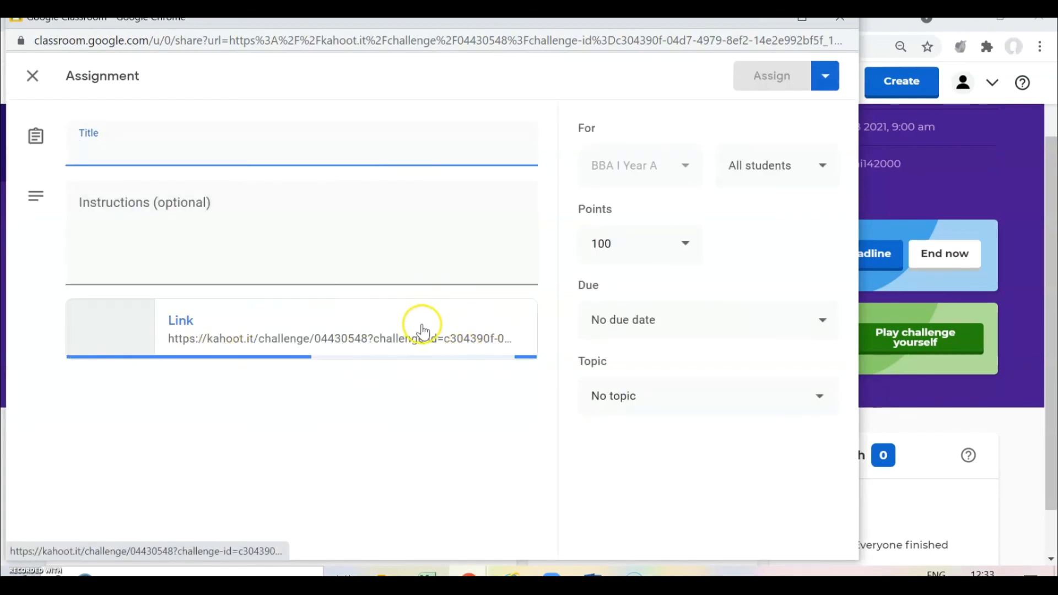
- Start the assignment instructions, then discard the draft and return to the Kahoot report
left_click(212, 226)
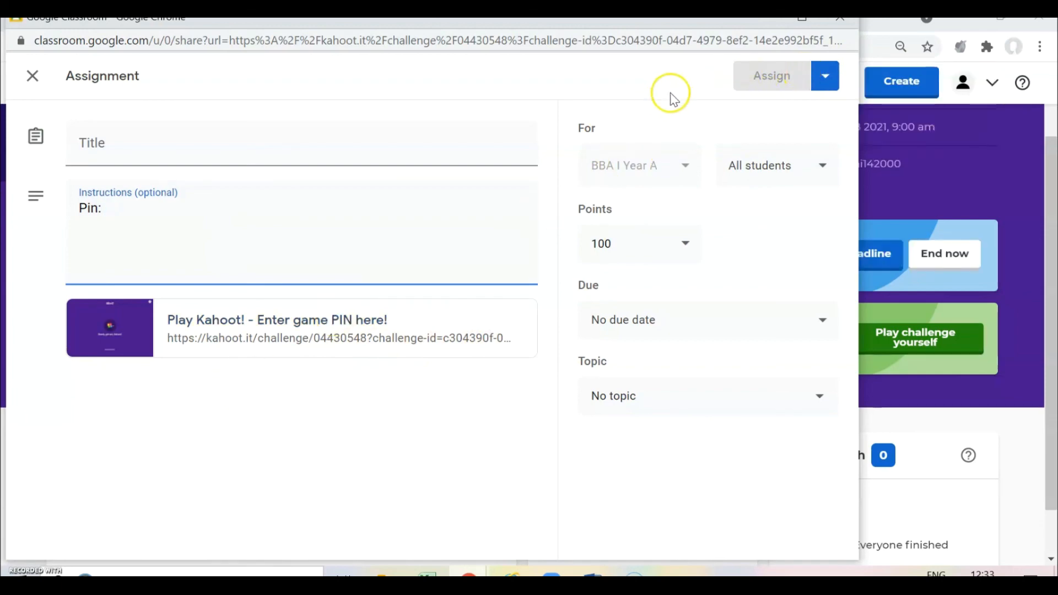
left_click(843, 23)
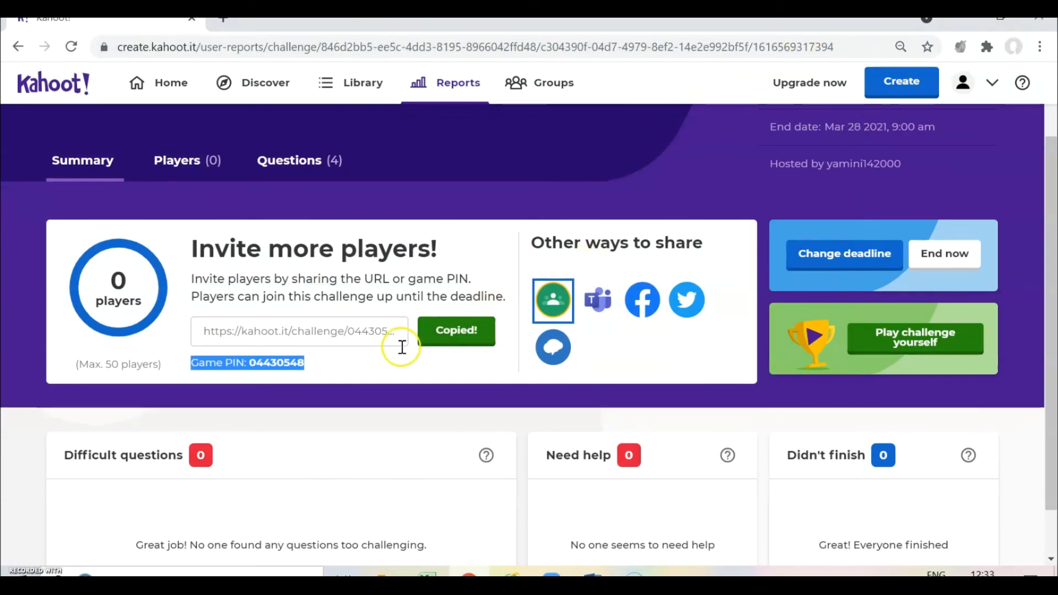
scroll(268, 370, "down", 1)
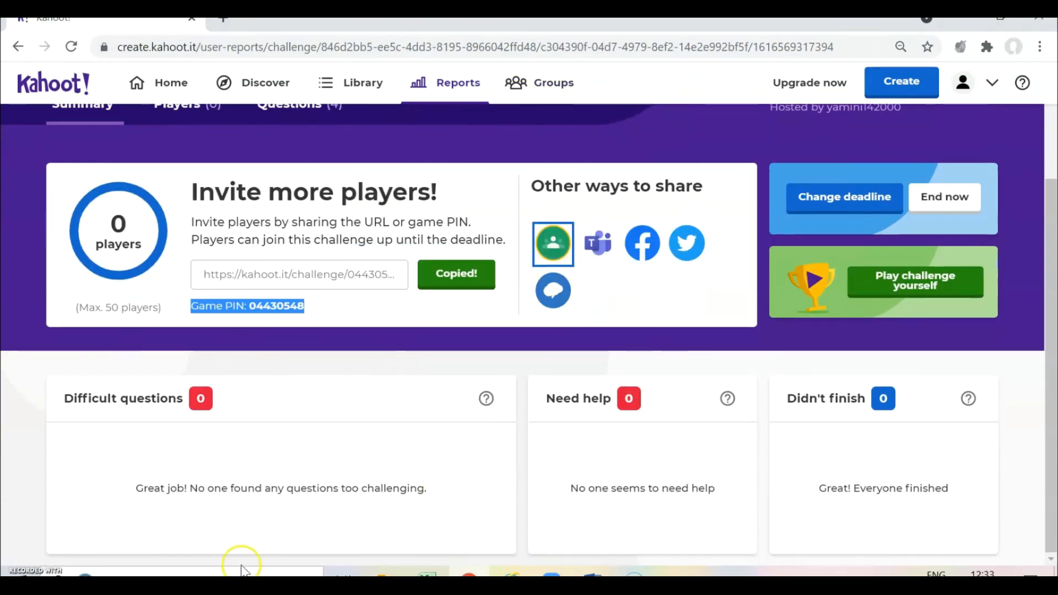